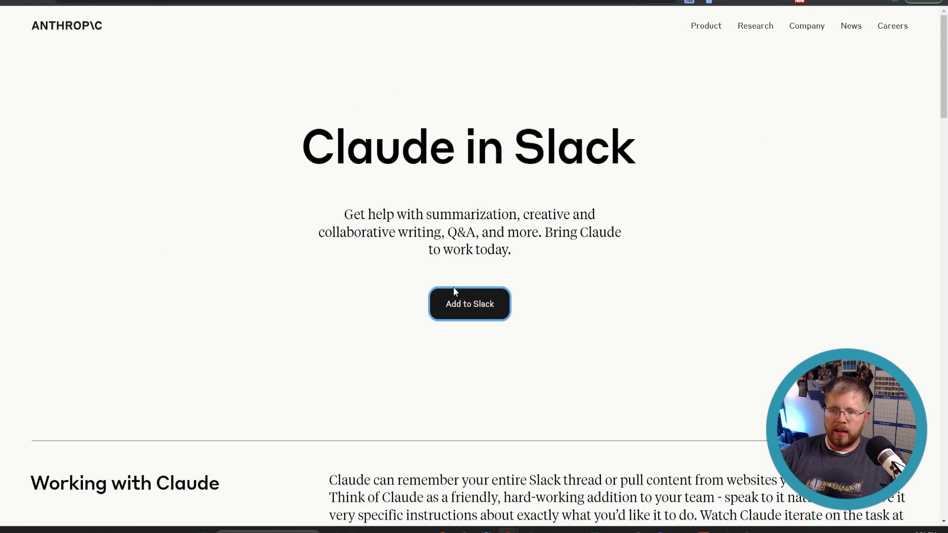
Step: Start adding Claude to Slack so its Myth HQ workspace permission request loads
click(467, 311)
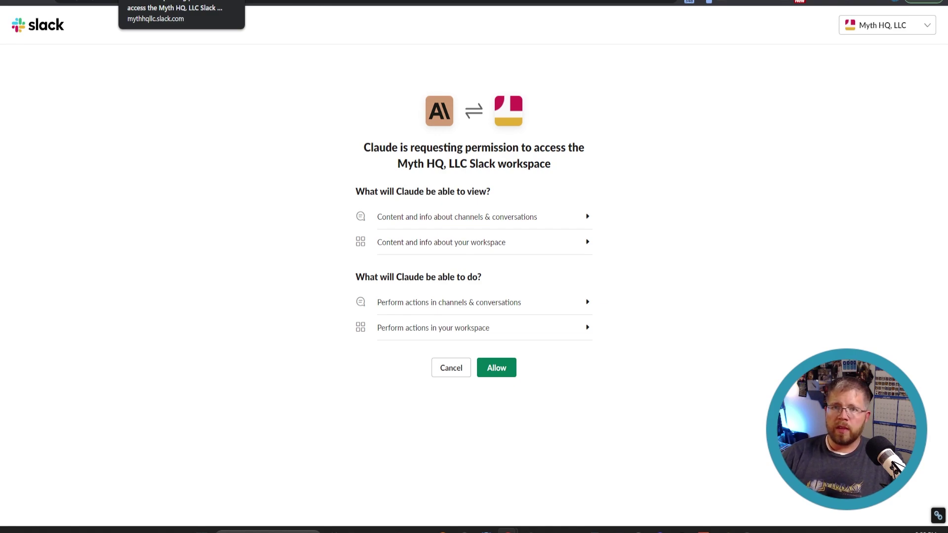
Step: Close the Slack and Anthropic tabs to get back to Poe's sign-in page
key(ctrl+w)
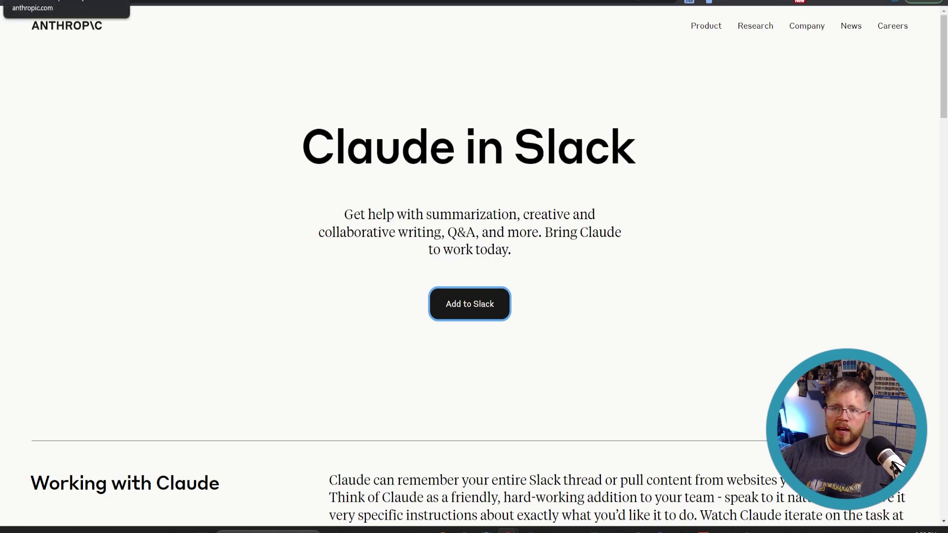
key(ctrl+w)
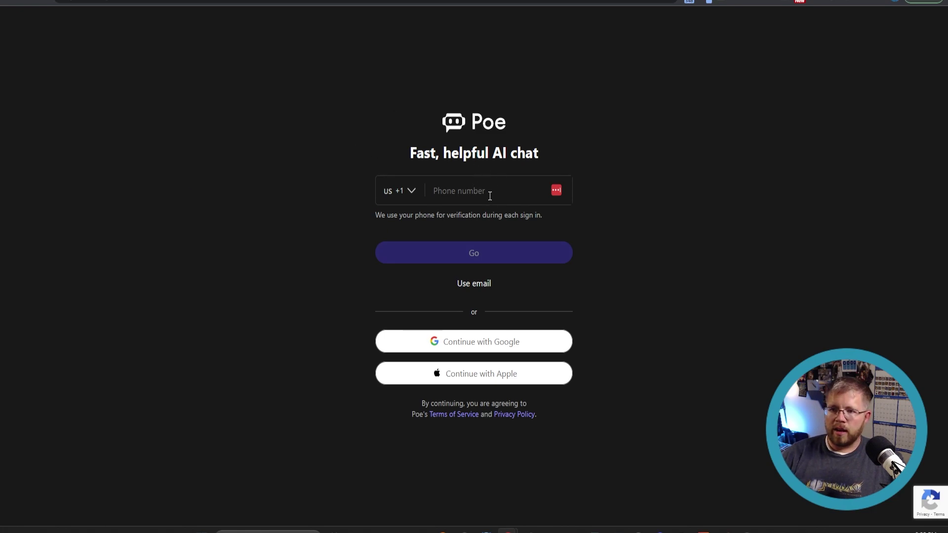
Step: Sign in with Google and browse the ChatGPT, GPT-4, Claude+ and Claude-instant bots
click(482, 343)
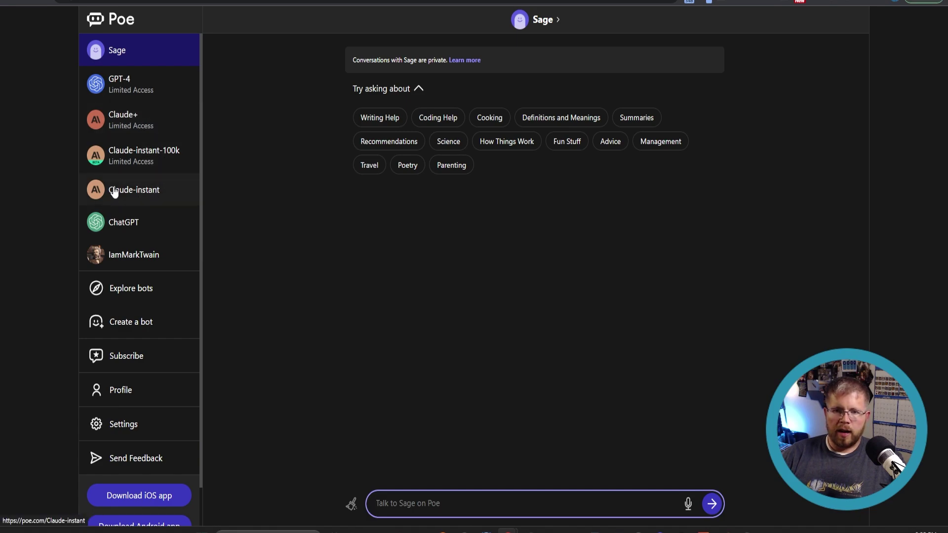
click(141, 228)
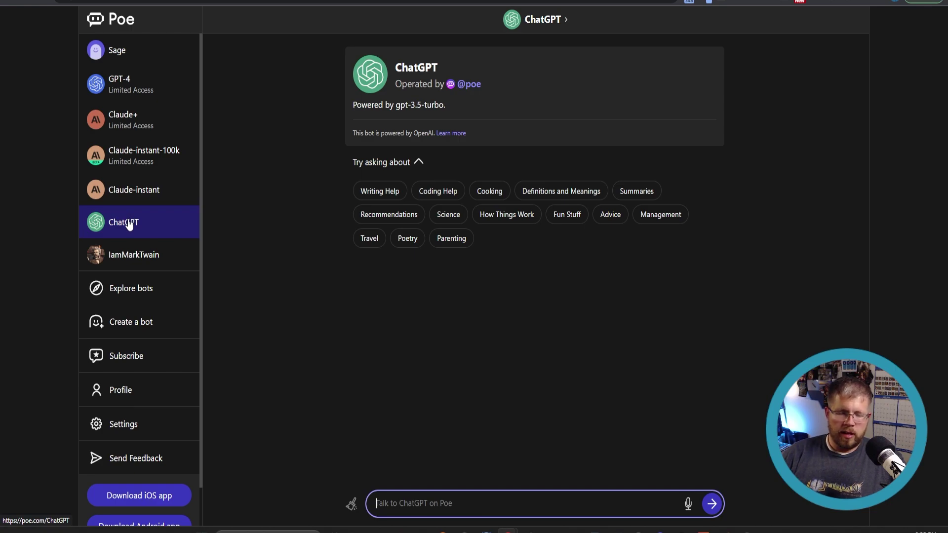
click(154, 91)
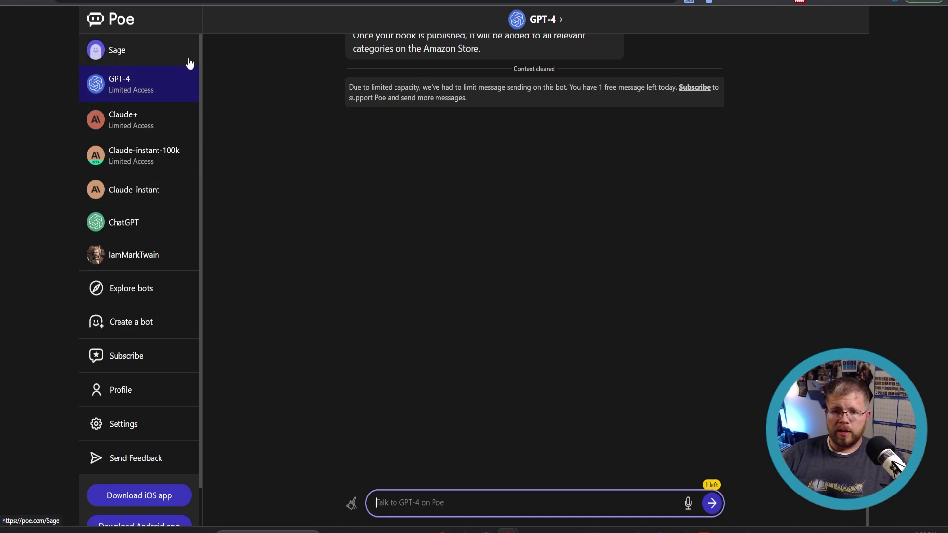
click(156, 125)
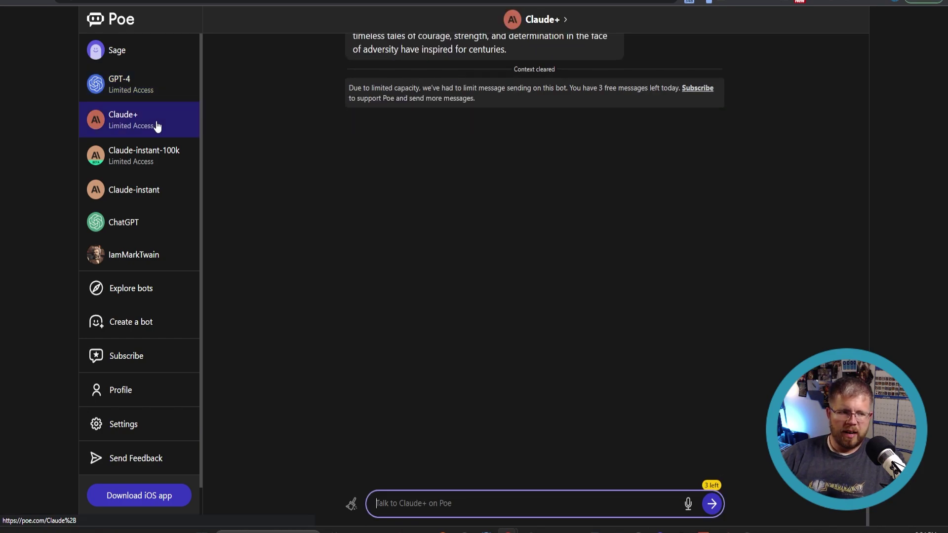
click(155, 193)
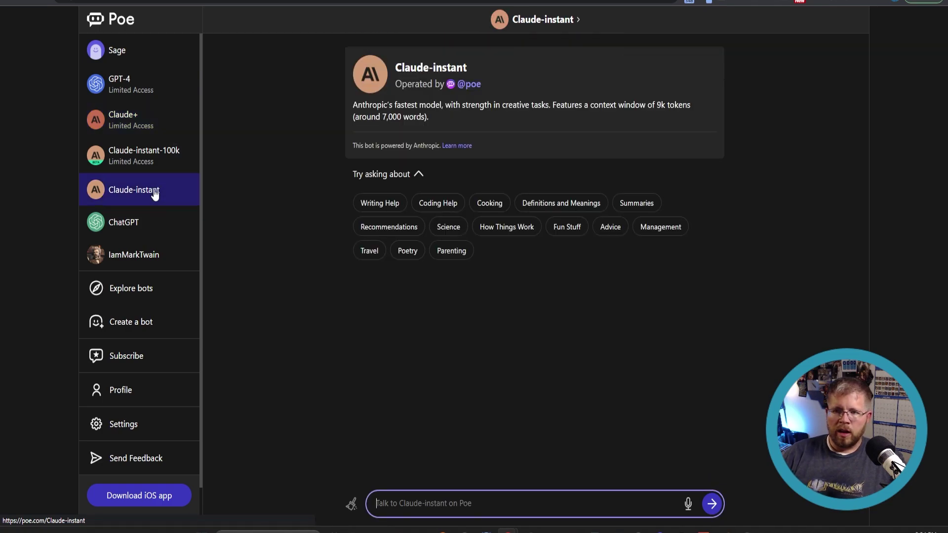
Step: Open the Claude-instant-100k bot and close its free-trial subscription pop-up
click(152, 158)
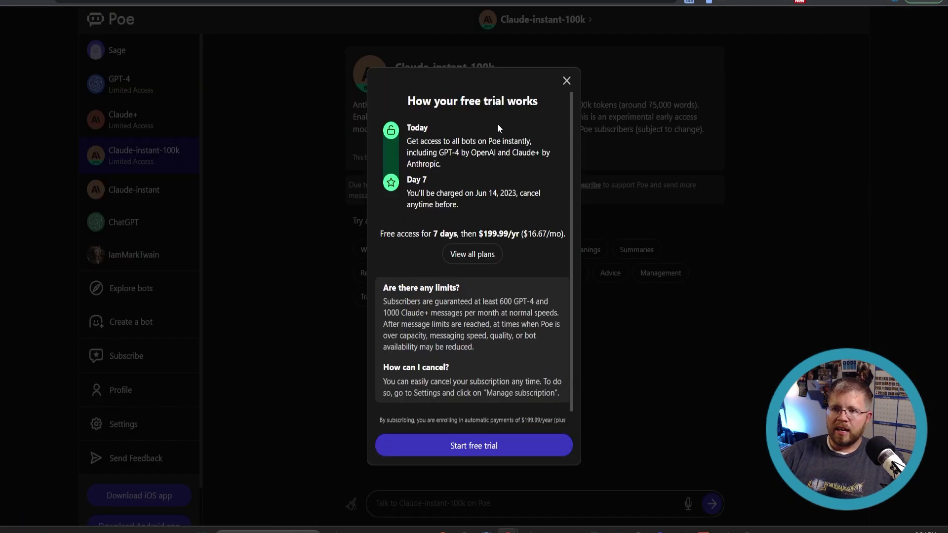
scroll(459, 262, down, 1)
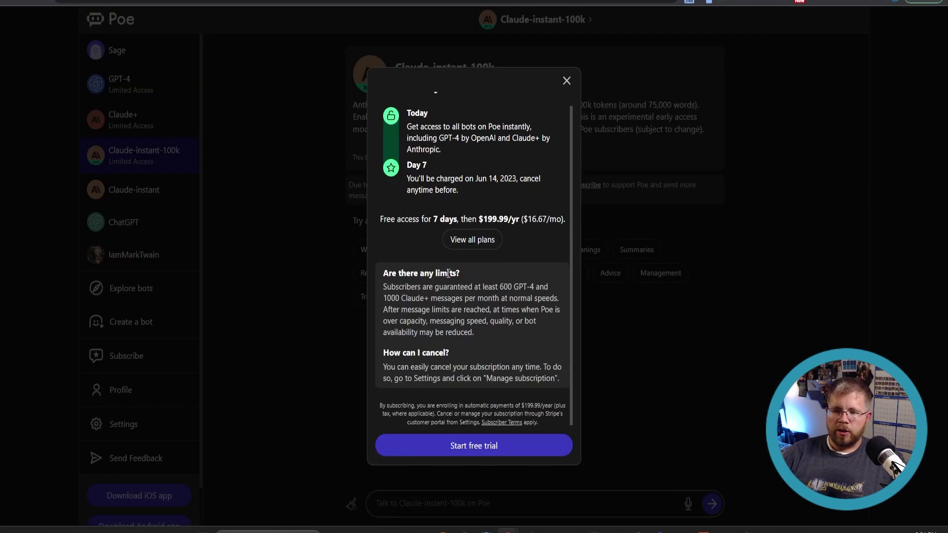
scroll(421, 354, up, 1)
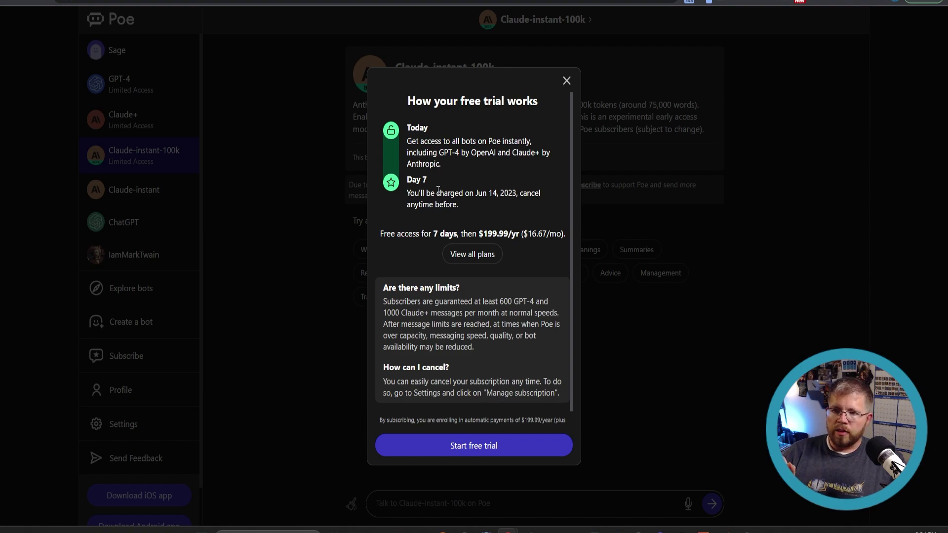
click(567, 80)
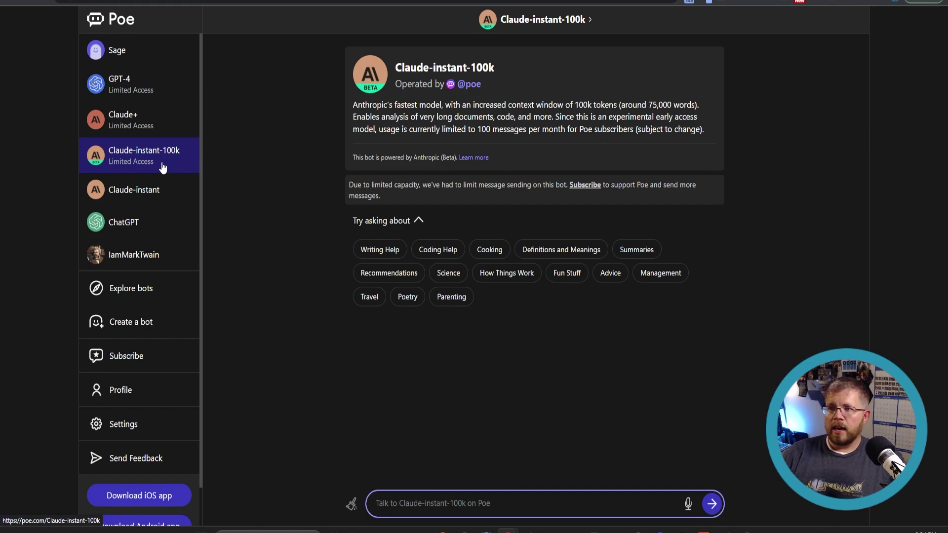
Step: Highlight 'around 75,000 words' in the Claude-instant-100k description
drag(620, 105, 699, 103)
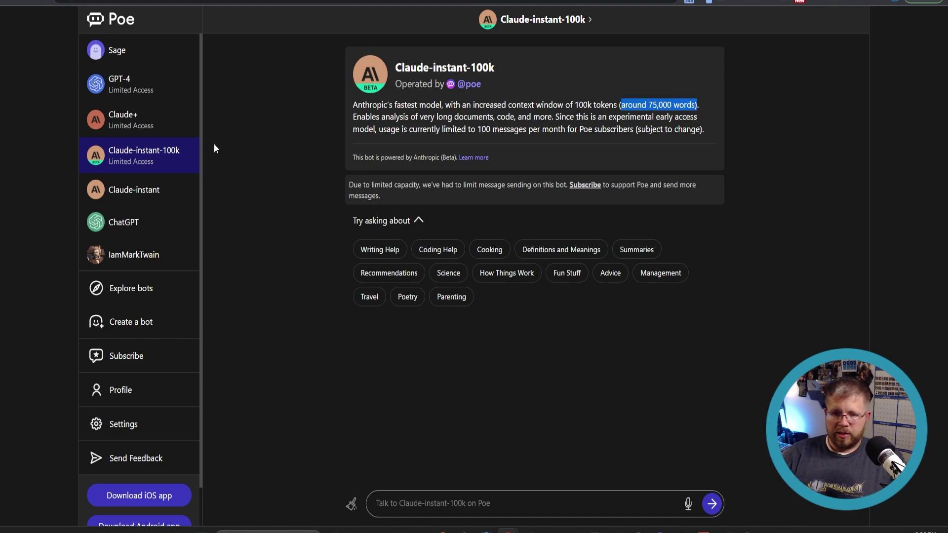
Step: Send Claude+ a prompt for a 1000-word opening scene: a 35-year-old NYC policewoman discovers an elf
click(134, 129)
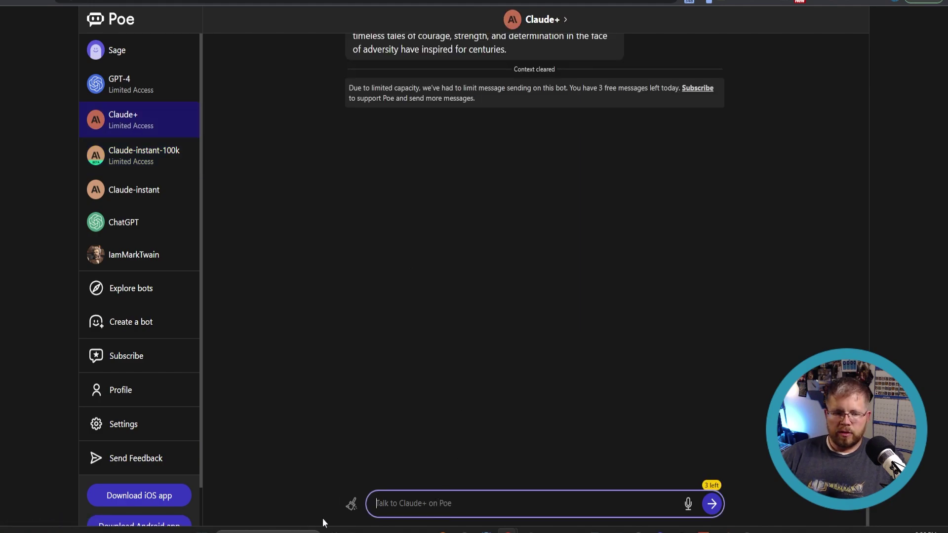
click(421, 507)
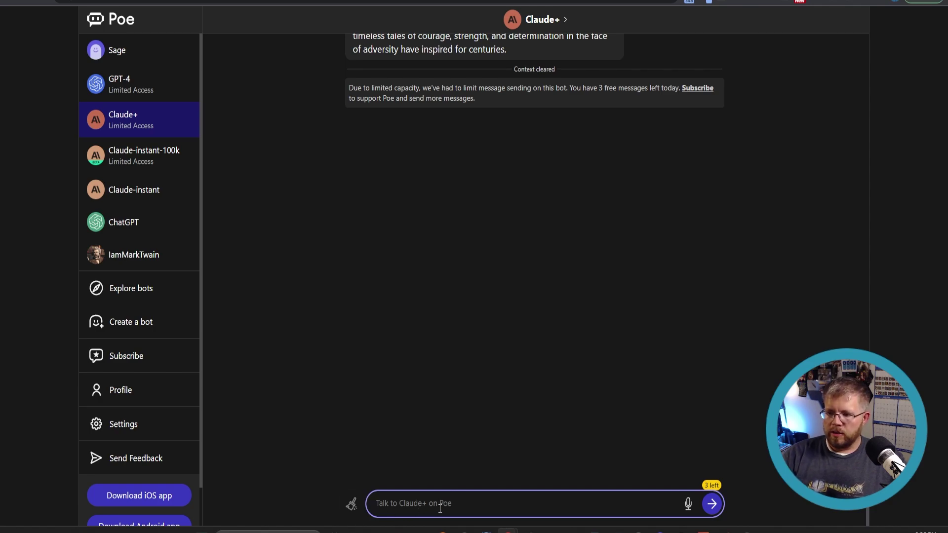
click(721, 482)
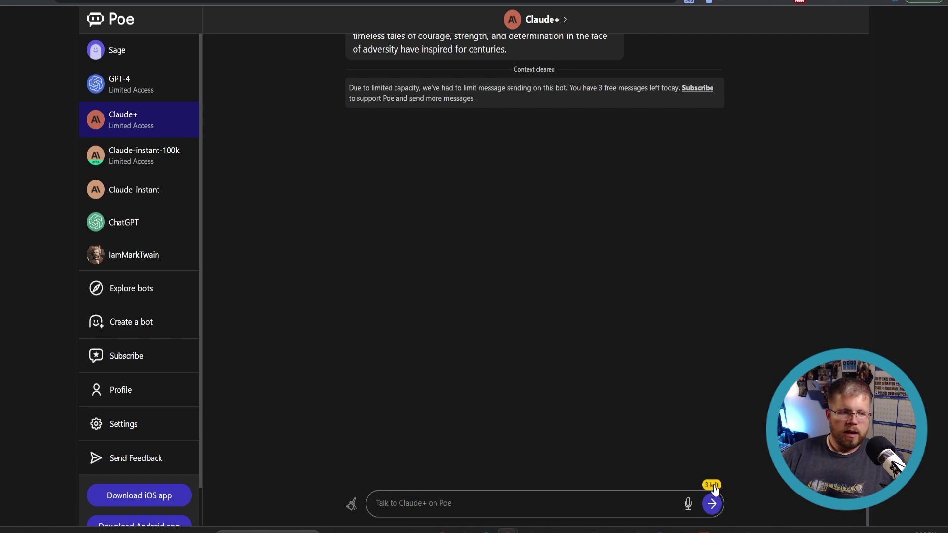
click(579, 507)
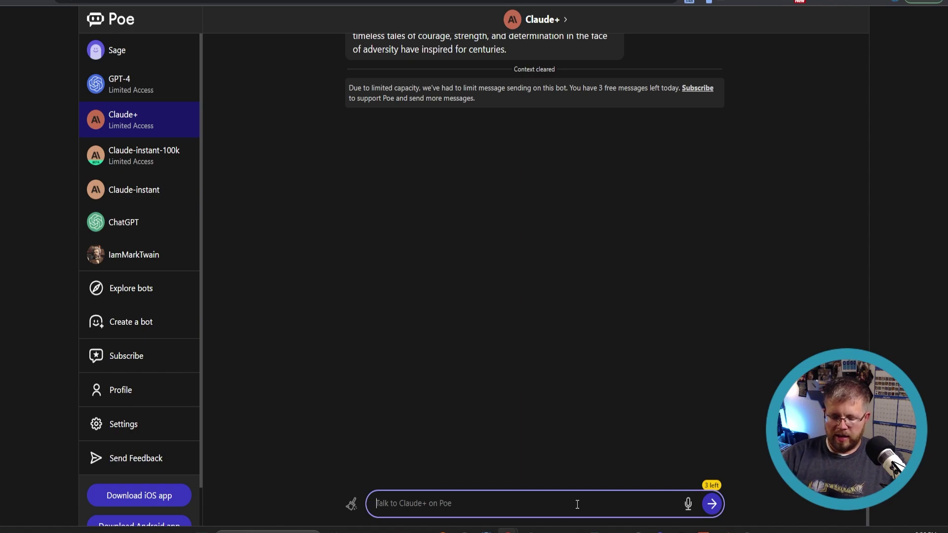
text(Write me)
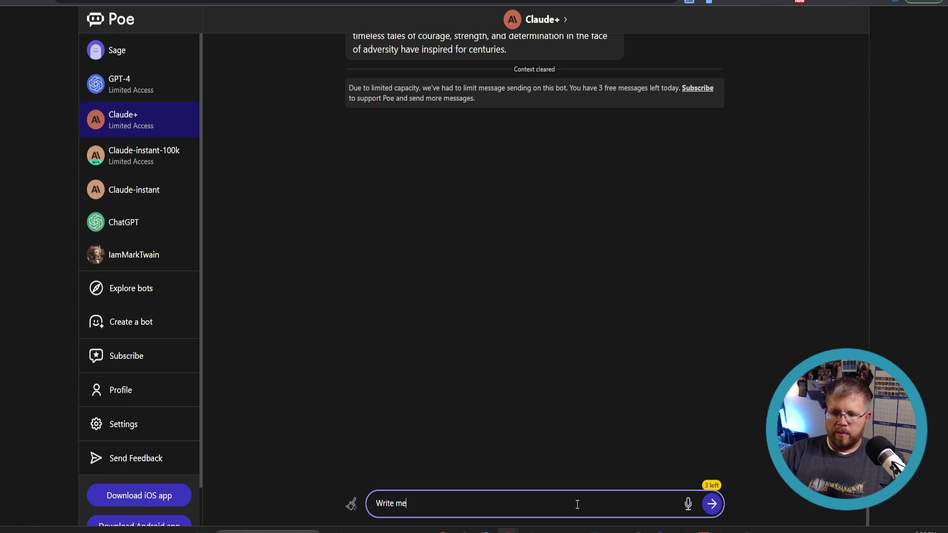
text( the opening scene of )
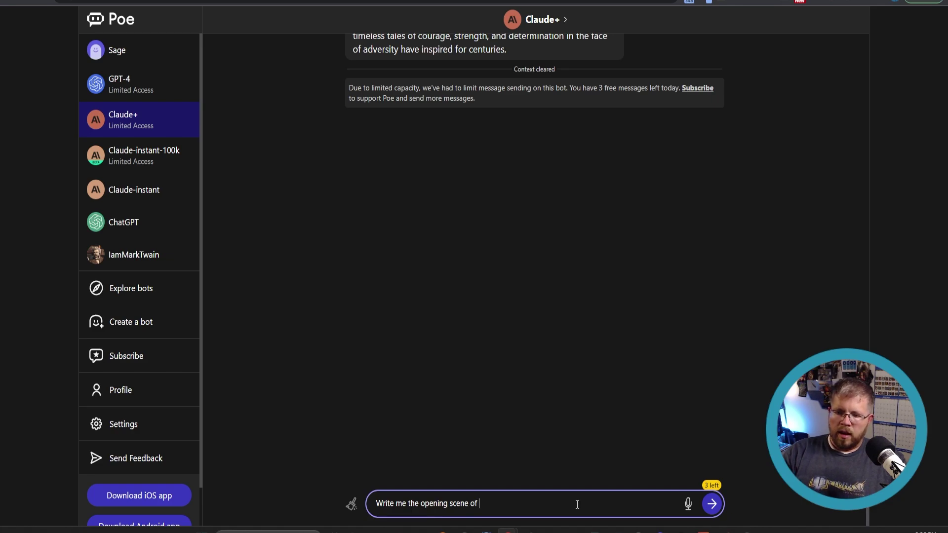
text(an urban fant)
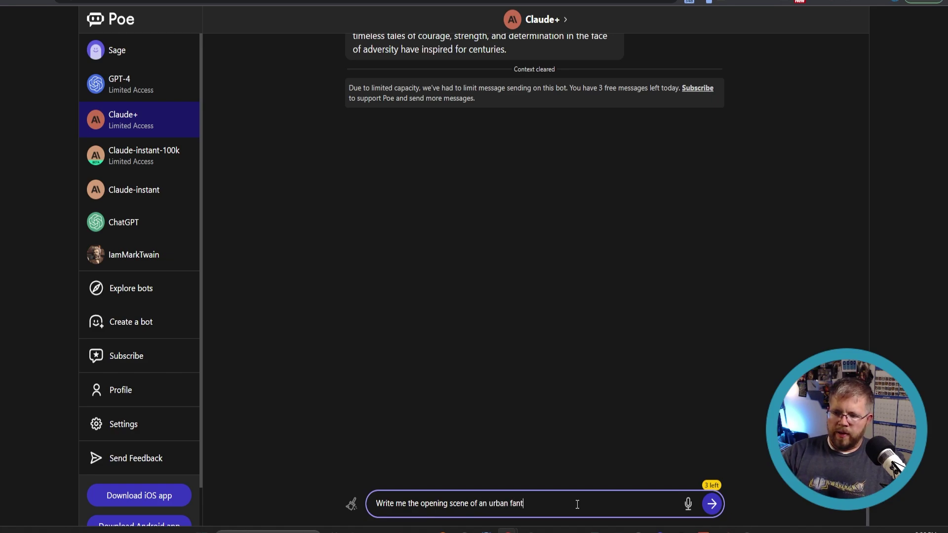
text(asy book)
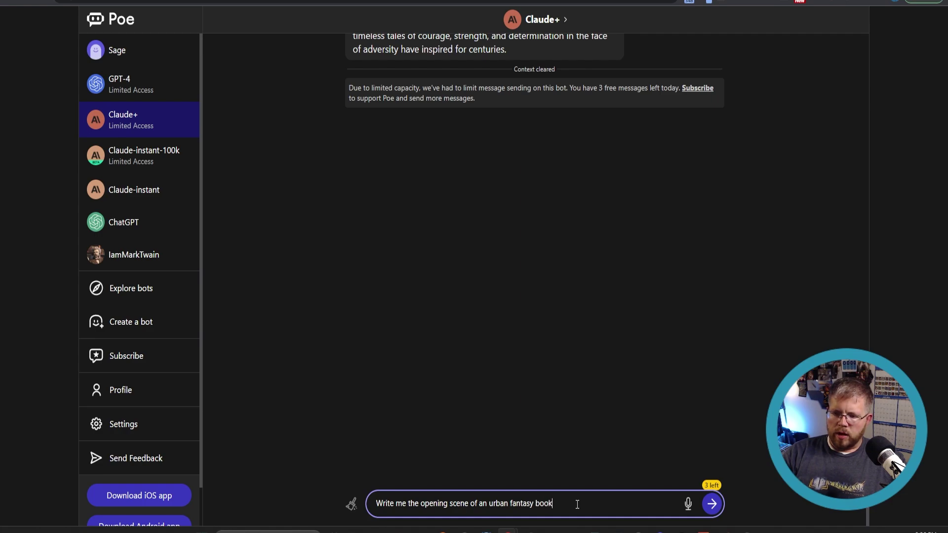
text(, where the heroine is a)
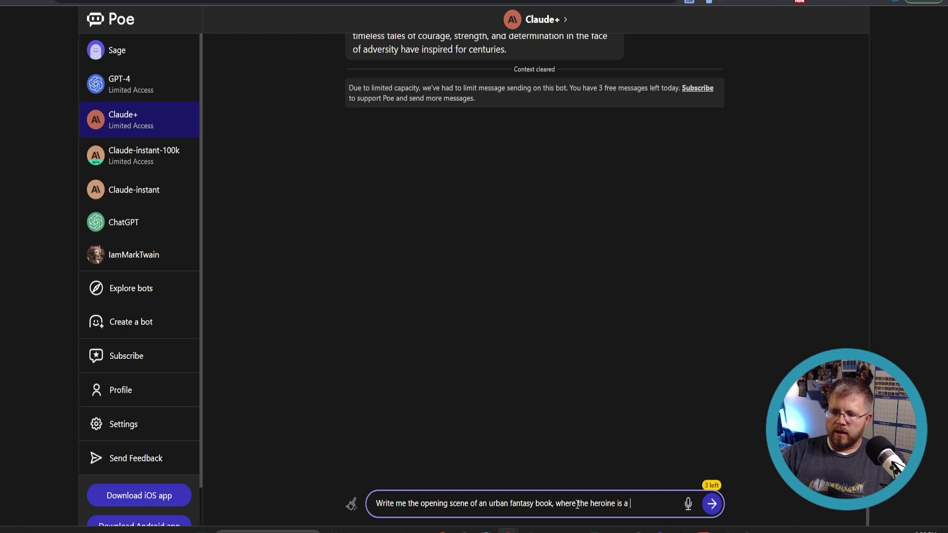
text(th)
key(BackSpace)
key(BackSpace)
text(35-year-old female police officer who discovers )
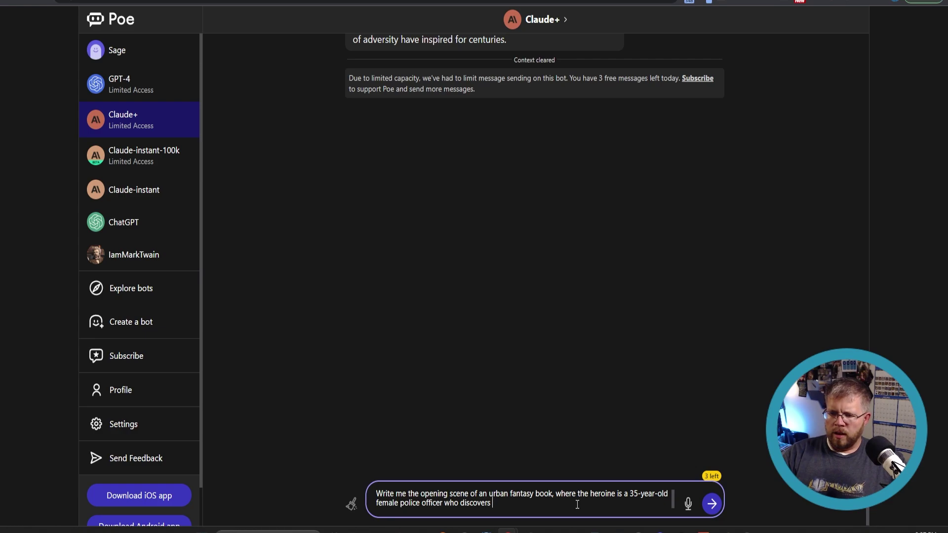
text(an elf in a New Y)
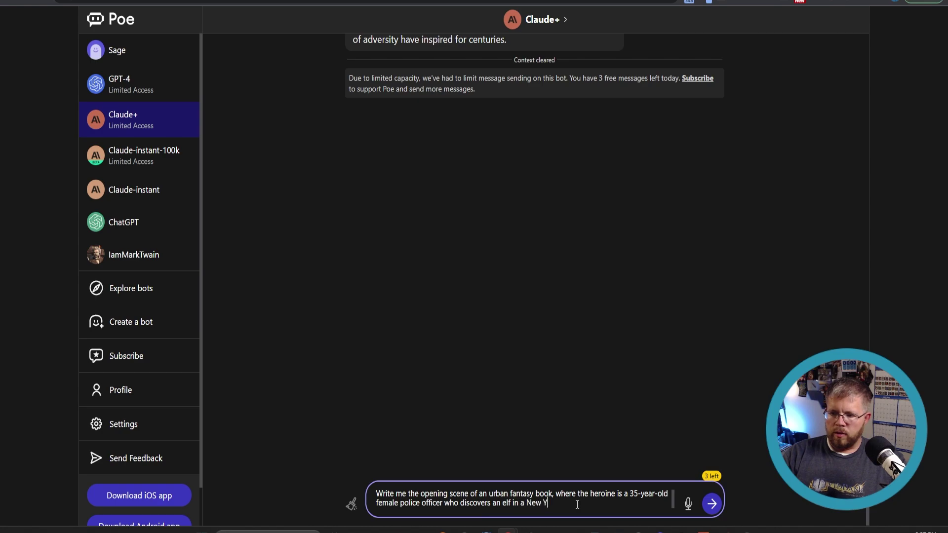
text(ork City alleyway, and realizes t)
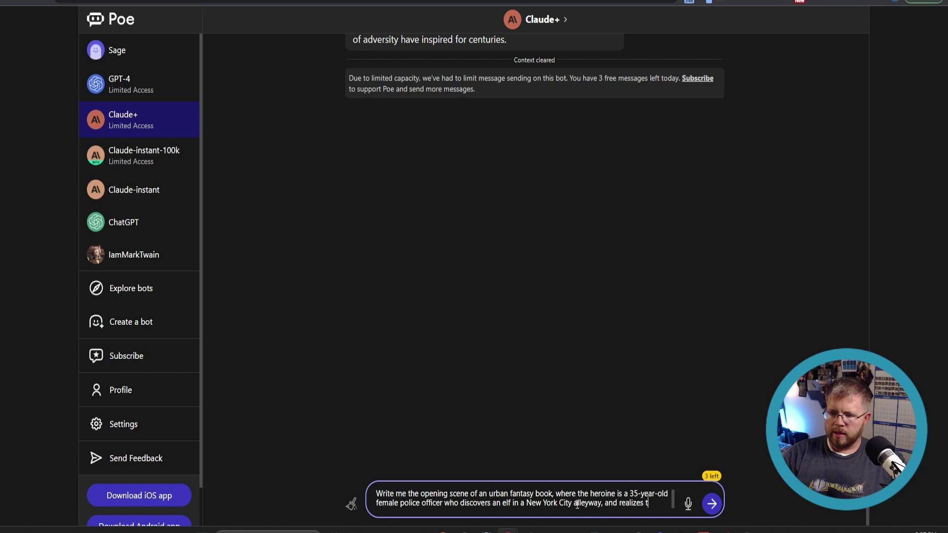
text(hat magic is real.)
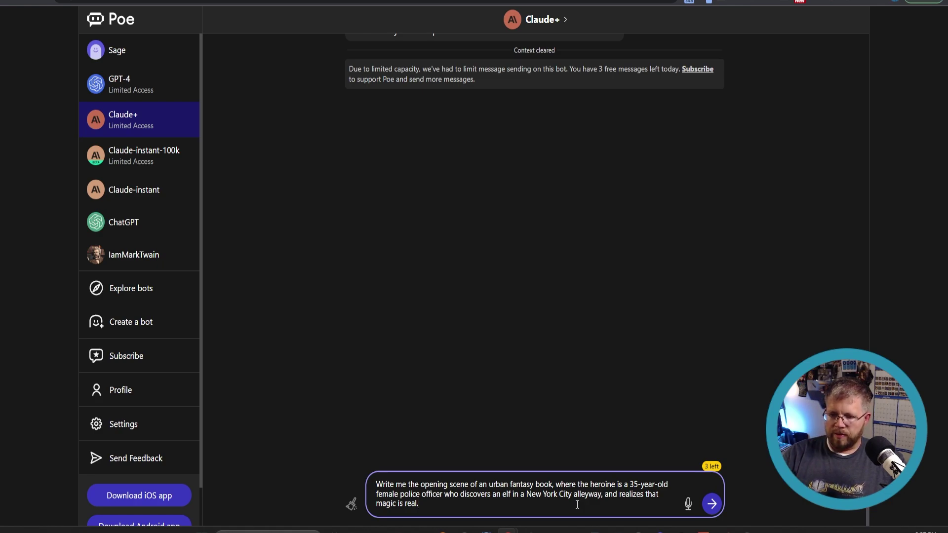
text(Write 1000 words)
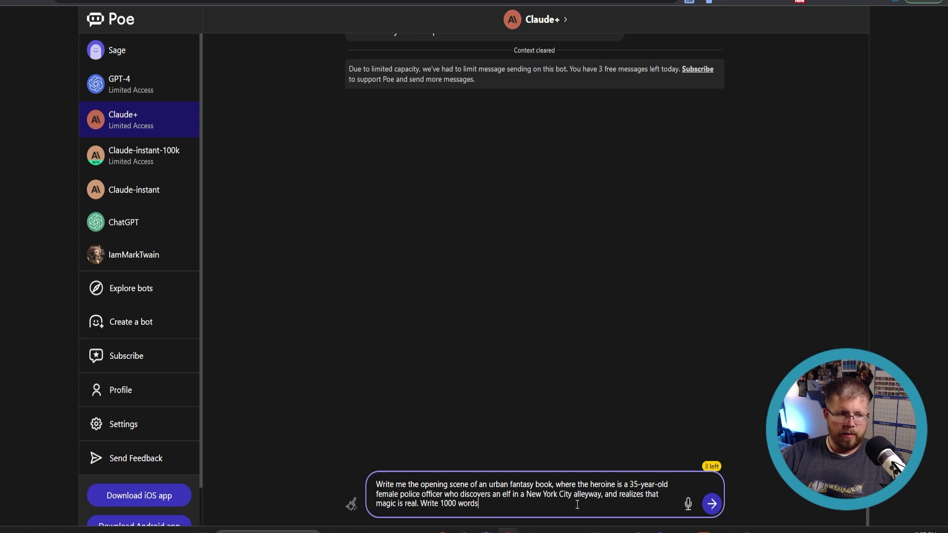
text(.)
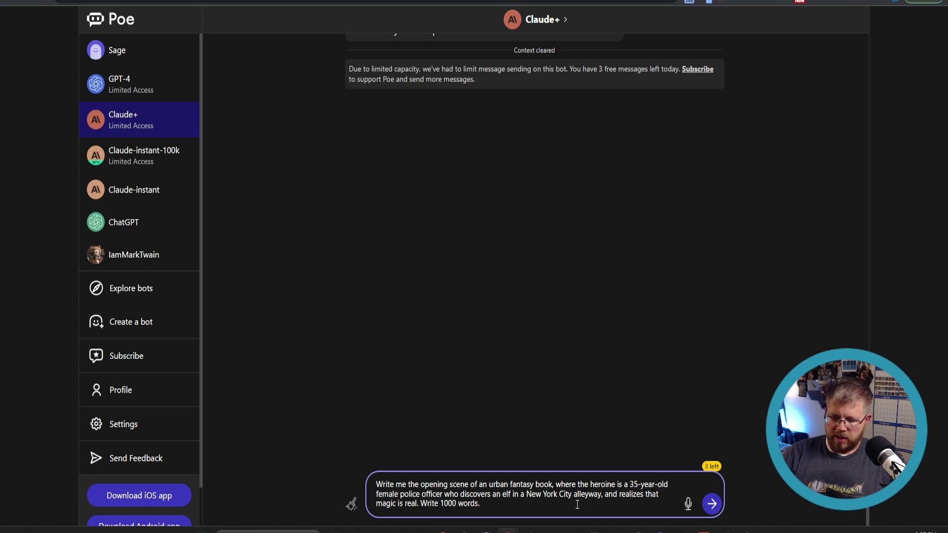
text( Write it )
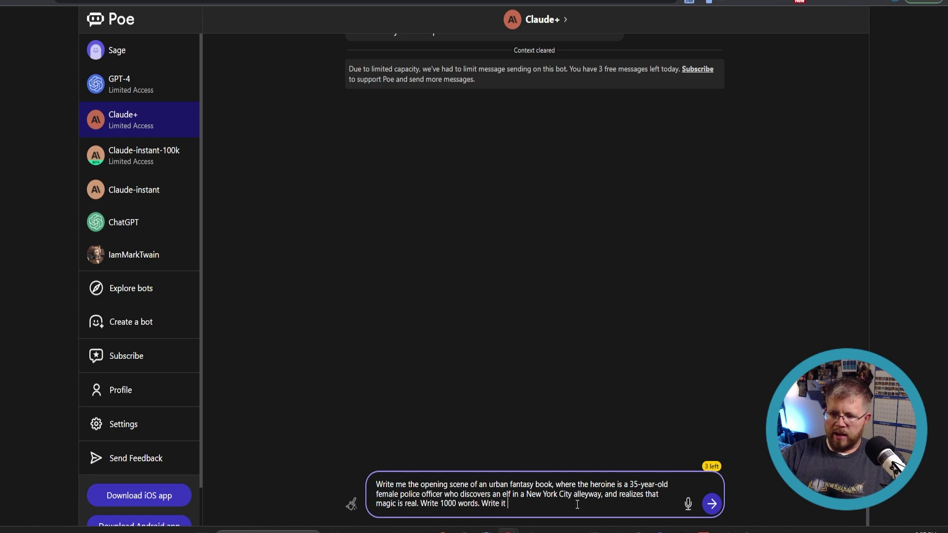
text(in an)
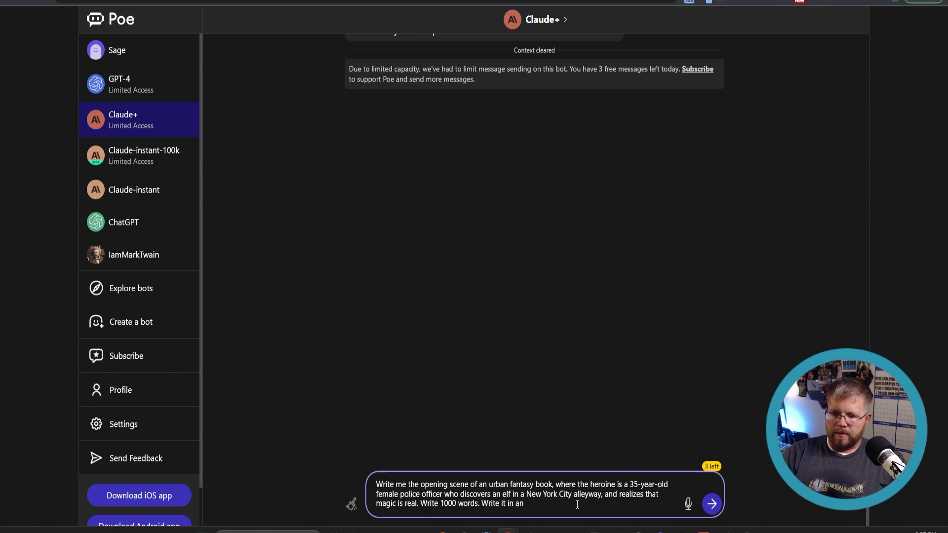
key(BackSpace)
key(BackSpace)
key(BackSpace)
key(BackSpace)
key(BackSpace)
key(BackSpace)
key(BackSpace)
key(BackSpace)
key(BackSpace)
key(BackSpace)
key(BackSpace)
key(BackSpace)
key(BackSpace)
key(BackSpace)
key(BackSpace)
key(BackSpace)
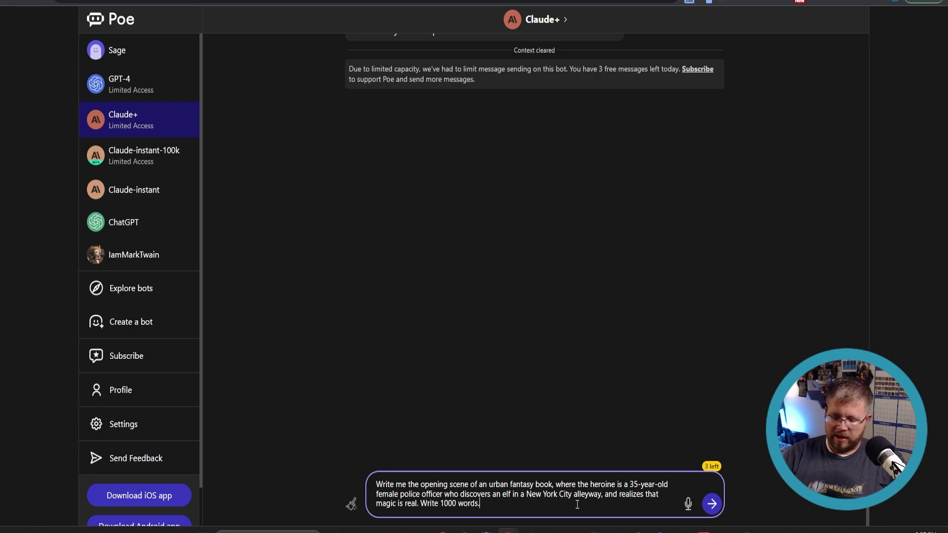
key(Return)
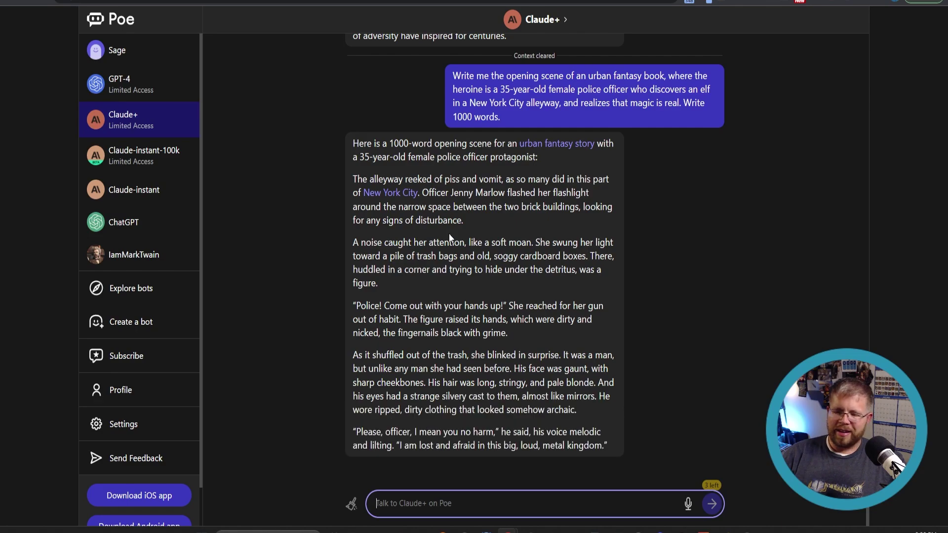
Step: Select the first alleyway paragraph of Claude+'s reply, then read further down
scroll(449, 233, up, 2)
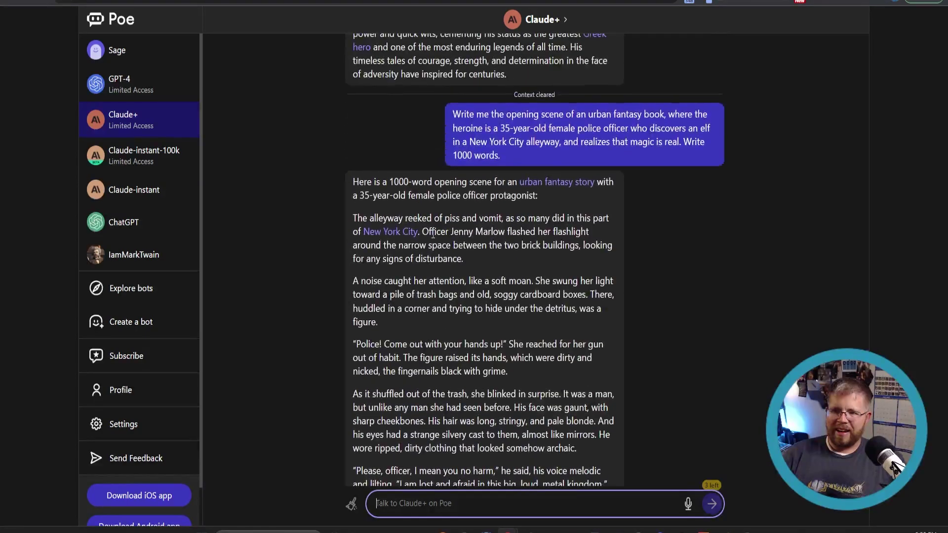
drag(353, 218, 486, 259)
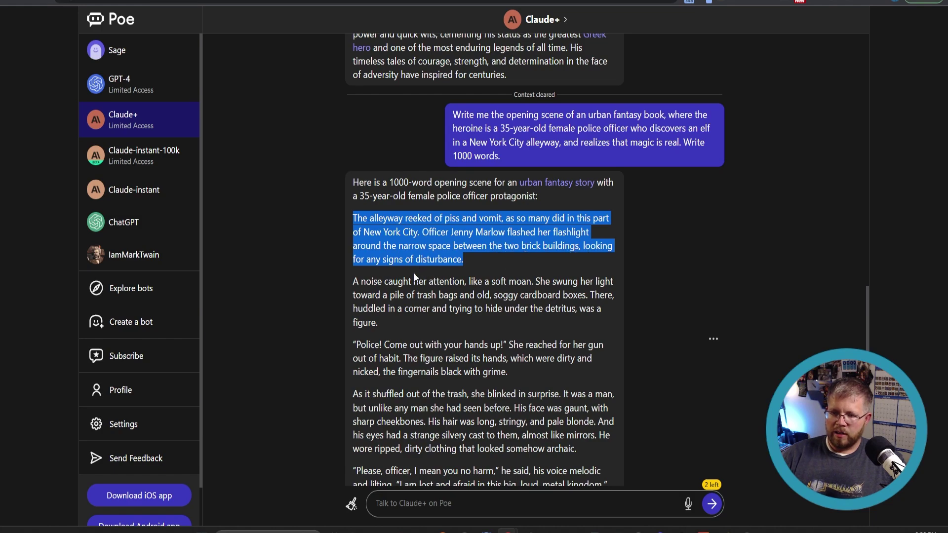
scroll(414, 274, down, 2)
scroll(401, 280, down, 2)
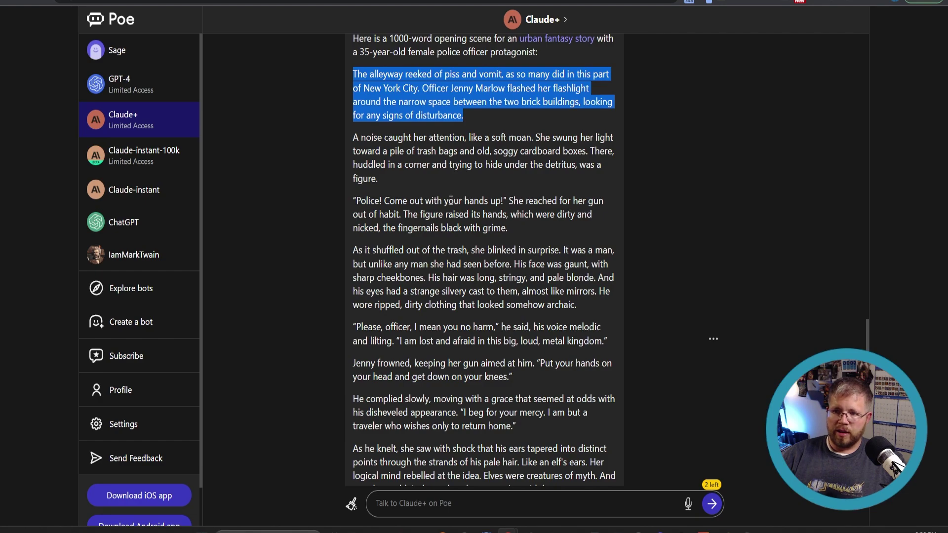
Step: Select the phrase 'metal kingdom' in Claude+'s story and scroll to its ending
scroll(437, 203, down, 2)
scroll(419, 209, down, 3)
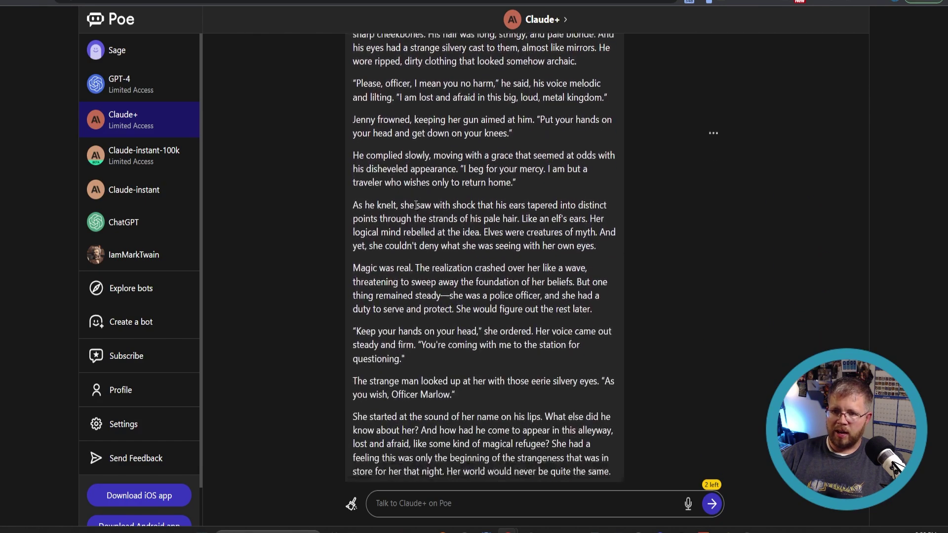
scroll(415, 202, up, 2)
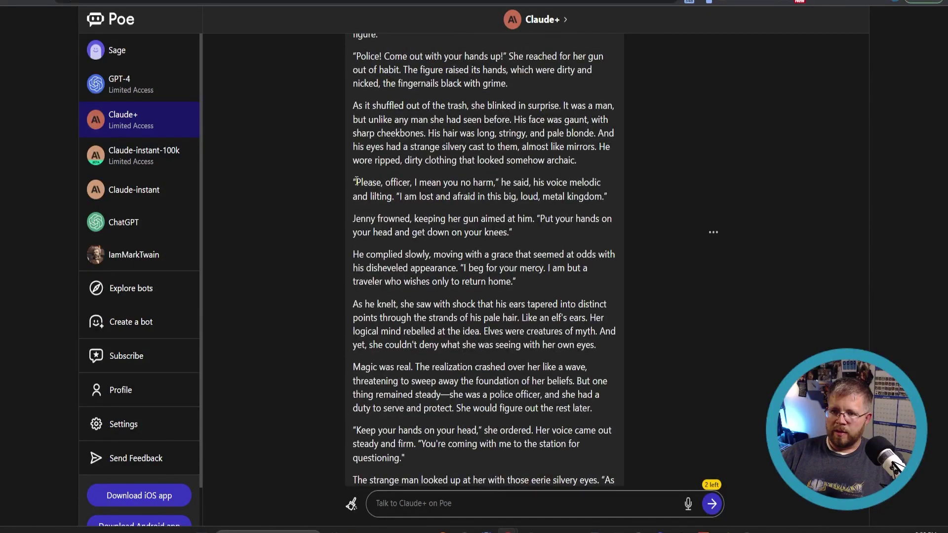
scroll(393, 249, down, 3)
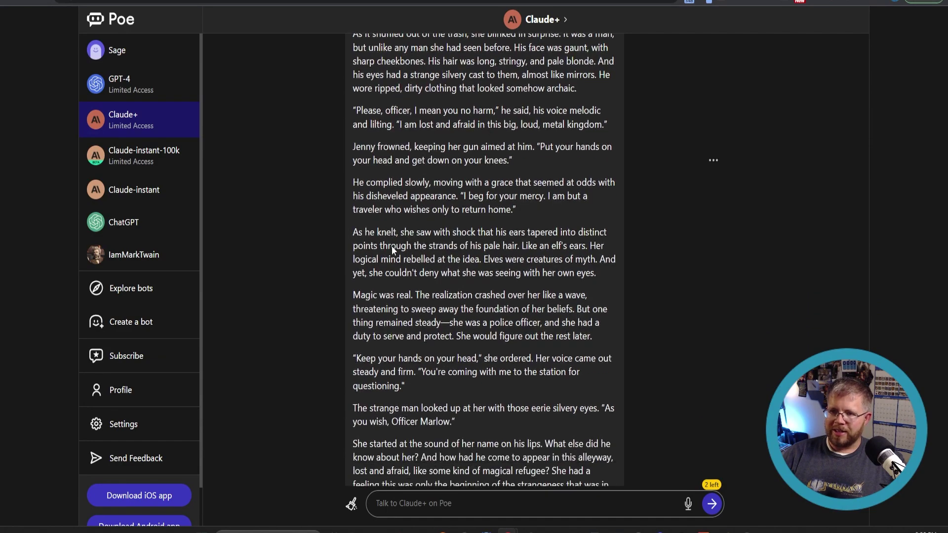
scroll(390, 198, up, 2)
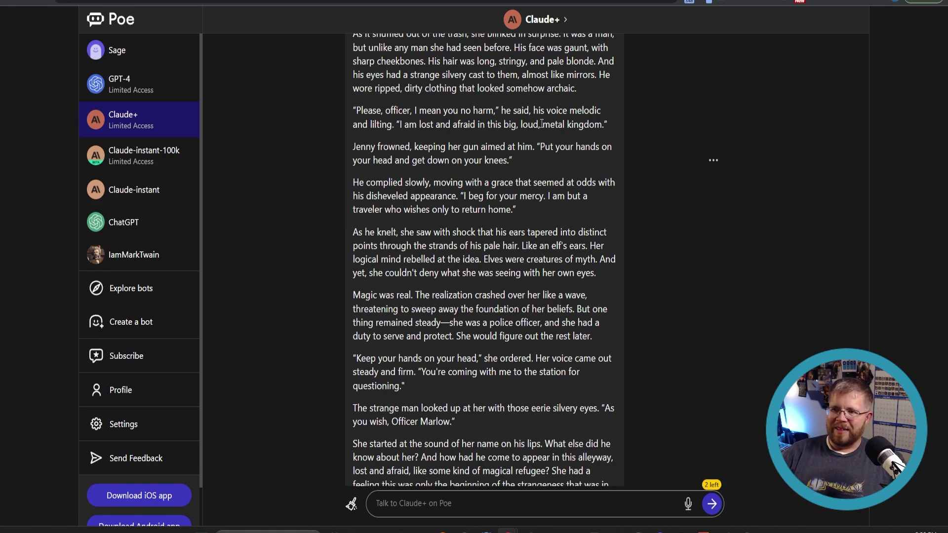
drag(543, 124, 602, 124)
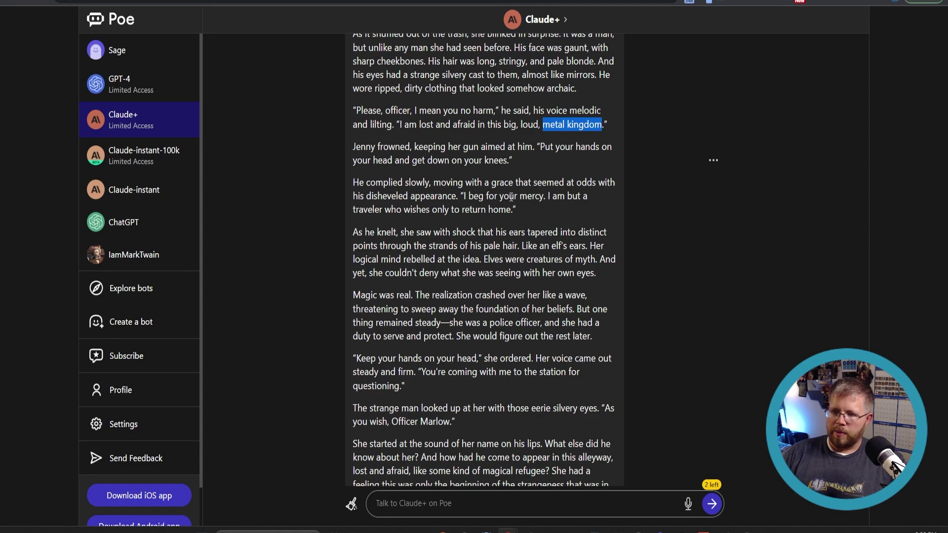
scroll(416, 216, down, 3)
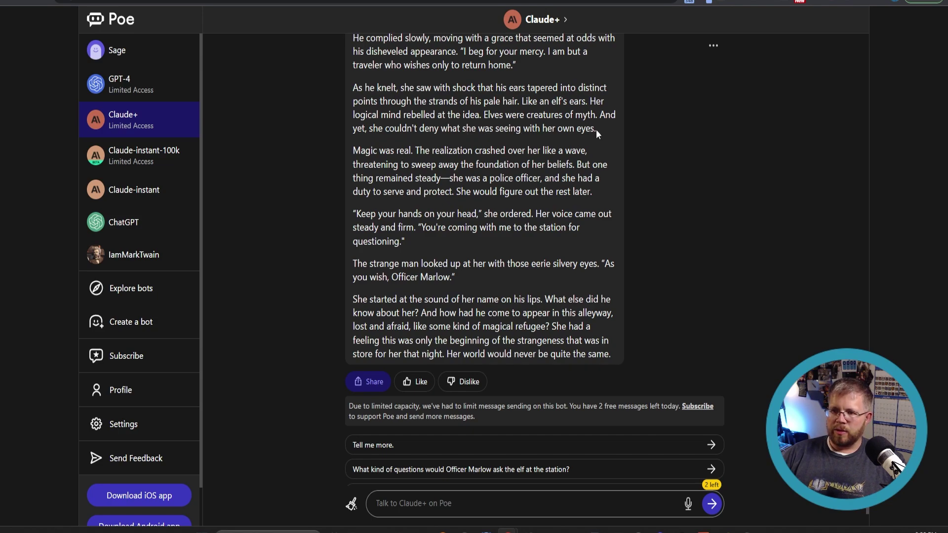
Step: Select the 'As he knelt…' paragraph about the stranger's pointed ears, then review the reply
drag(597, 129, 354, 90)
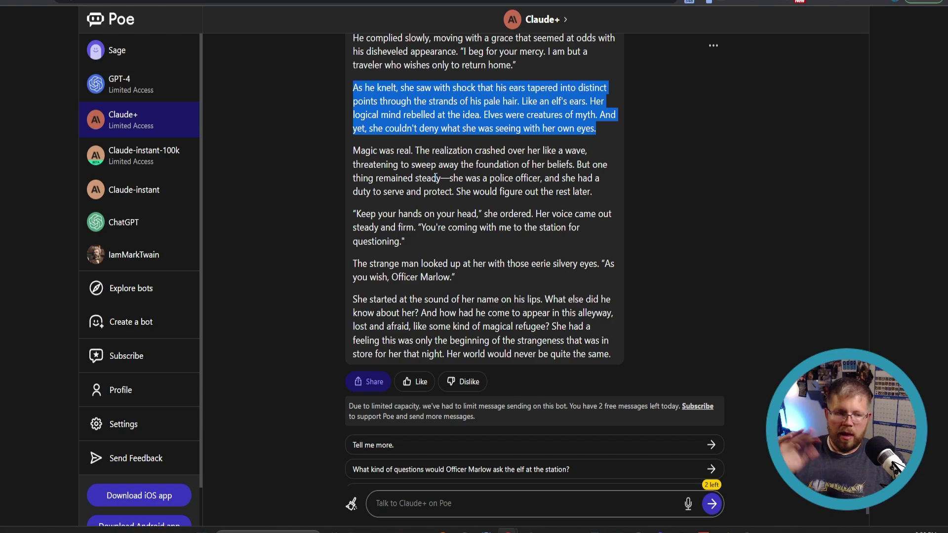
scroll(491, 277, up, 10)
scroll(505, 301, down, 15)
scroll(490, 311, down, 7)
scroll(490, 312, up, 9)
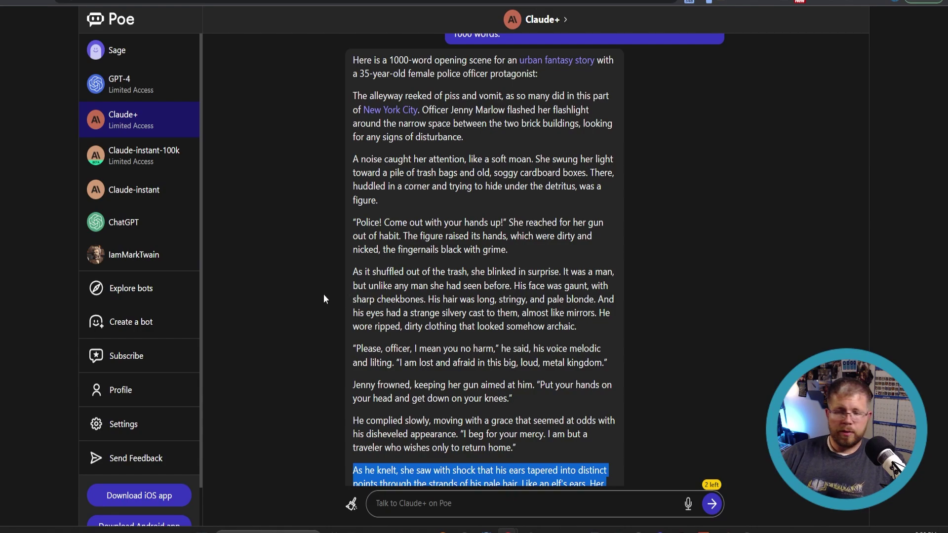
scroll(400, 334, down, 5)
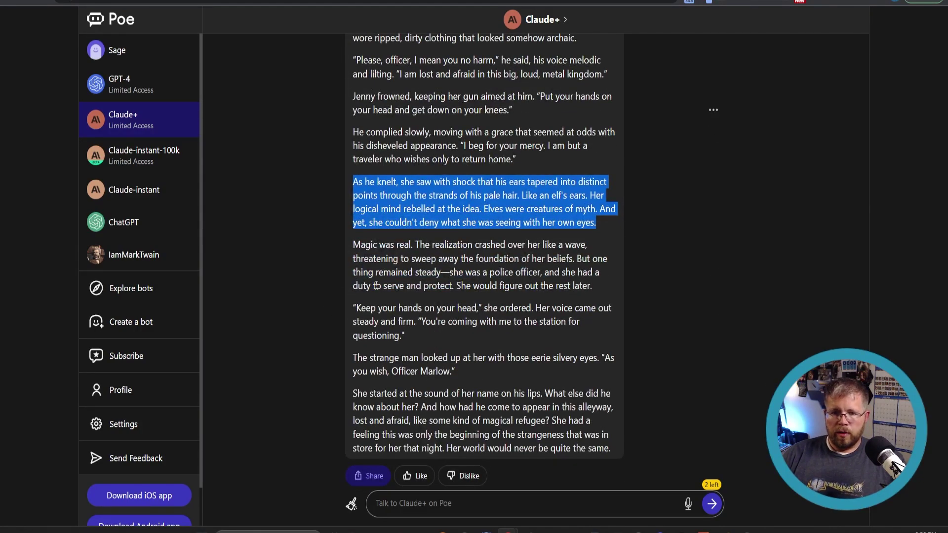
Step: Copy the urban fantasy prompt and paste it into the GPT-4 chat to send it
scroll(491, 283, up, 20)
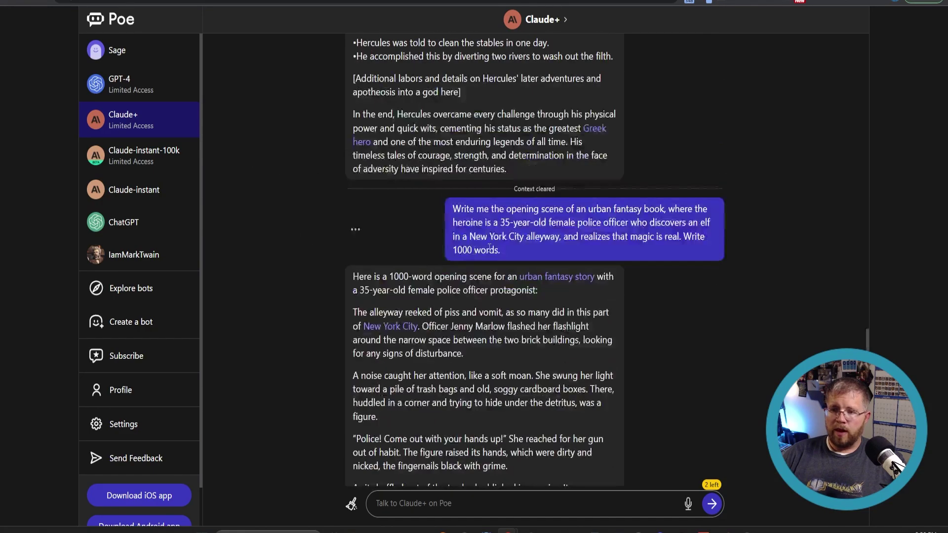
scroll(490, 284, up, 5)
scroll(493, 281, down, 10)
drag(515, 181, 434, 155)
key(ctrl+c)
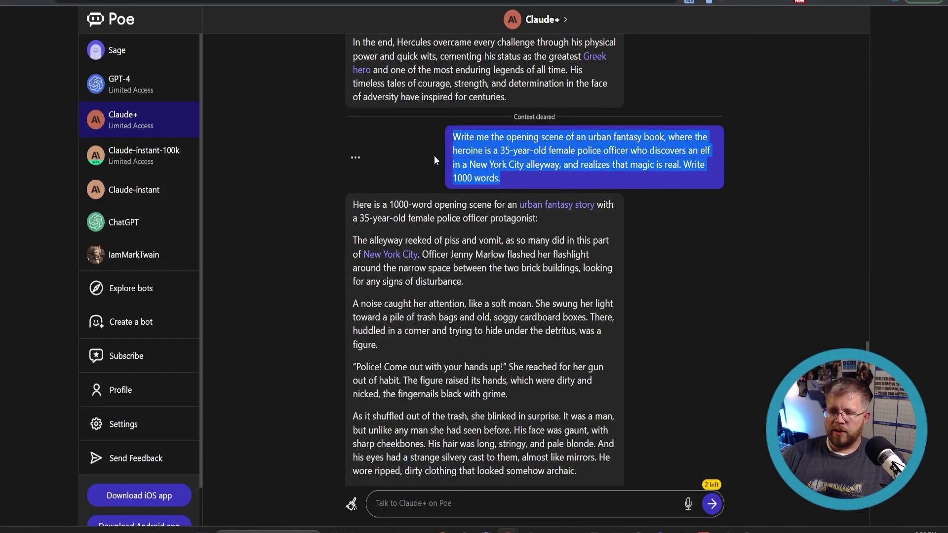
click(135, 82)
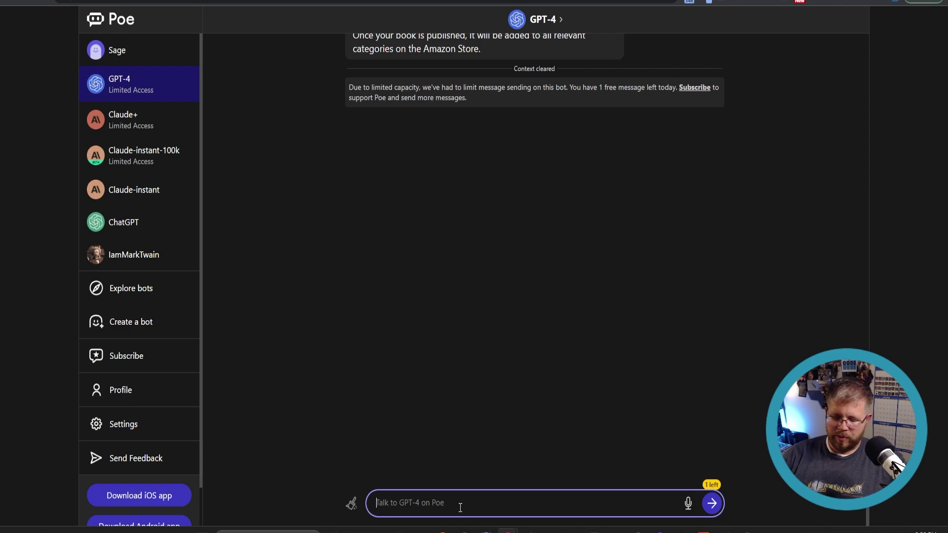
key(ctrl+v)
key(Return)
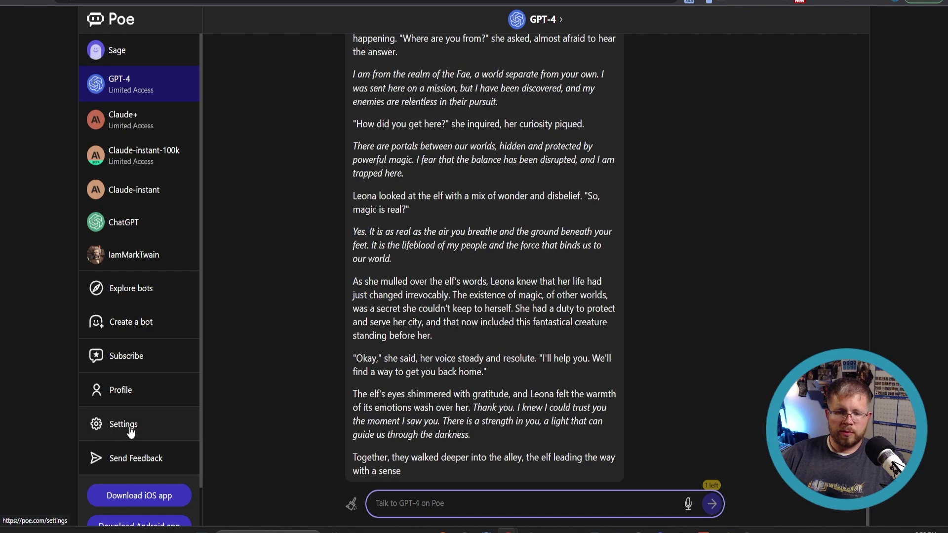
Step: Look over the subscription free-trial offer, then close it
click(132, 362)
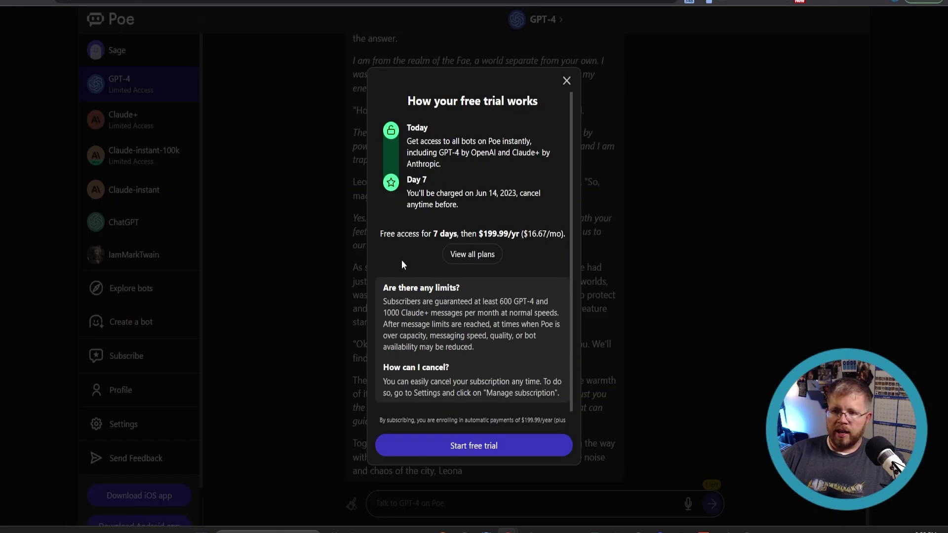
scroll(430, 245, down, 1)
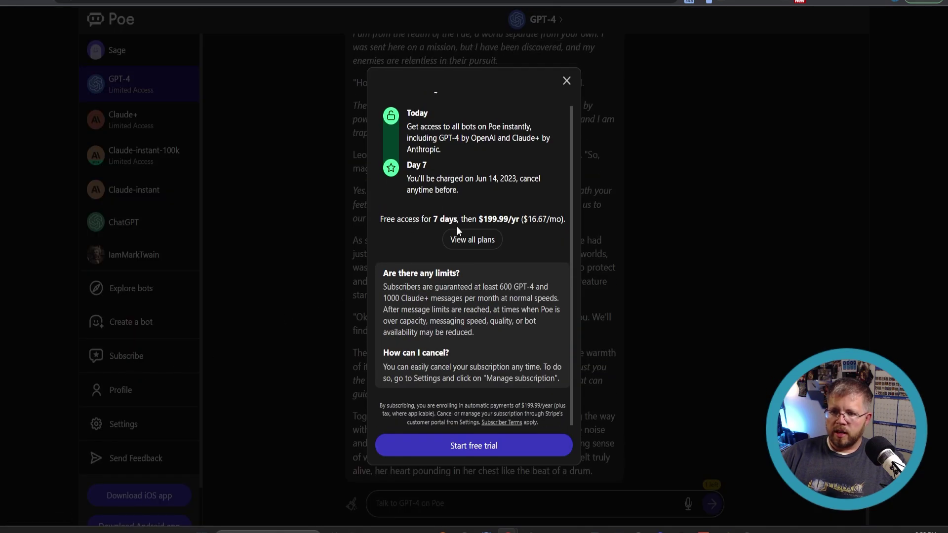
click(567, 82)
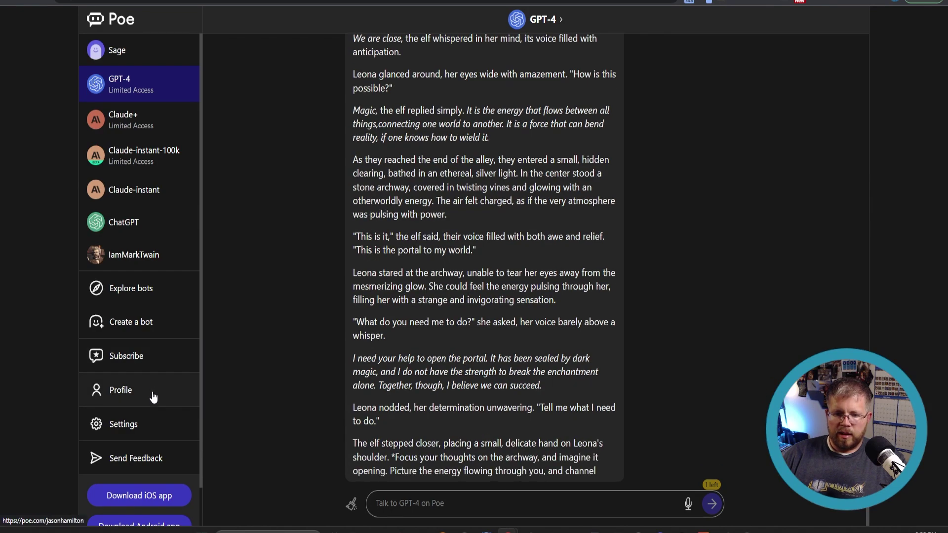
Step: Reopen the offer, highlight the 600 GPT-4 and 1000 Claude+ message limits, then dismiss it
click(145, 363)
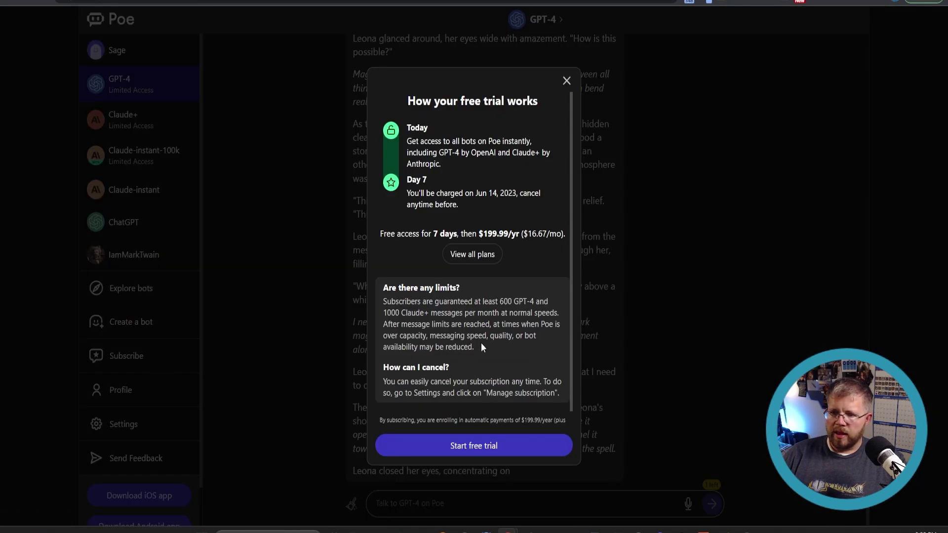
scroll(481, 345, down, 1)
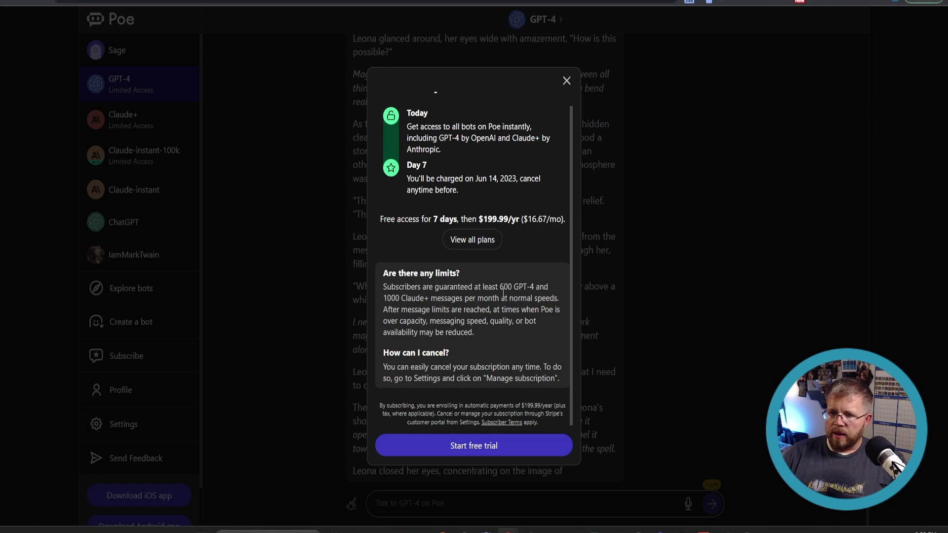
drag(499, 287, 534, 288)
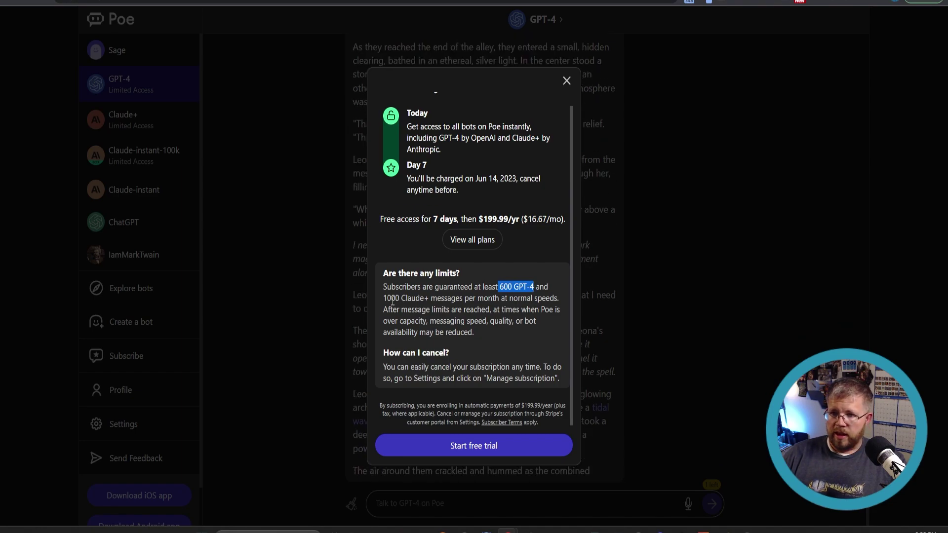
drag(384, 299, 422, 298)
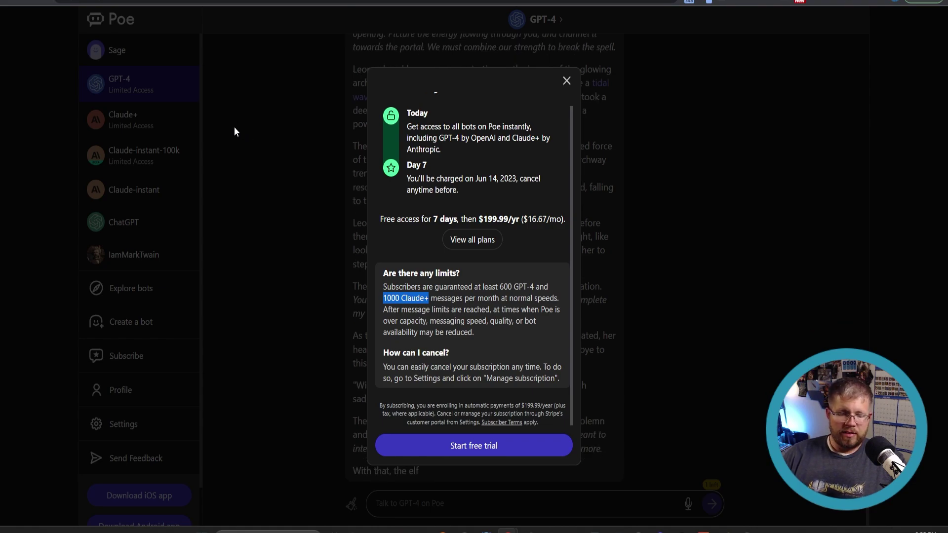
click(565, 81)
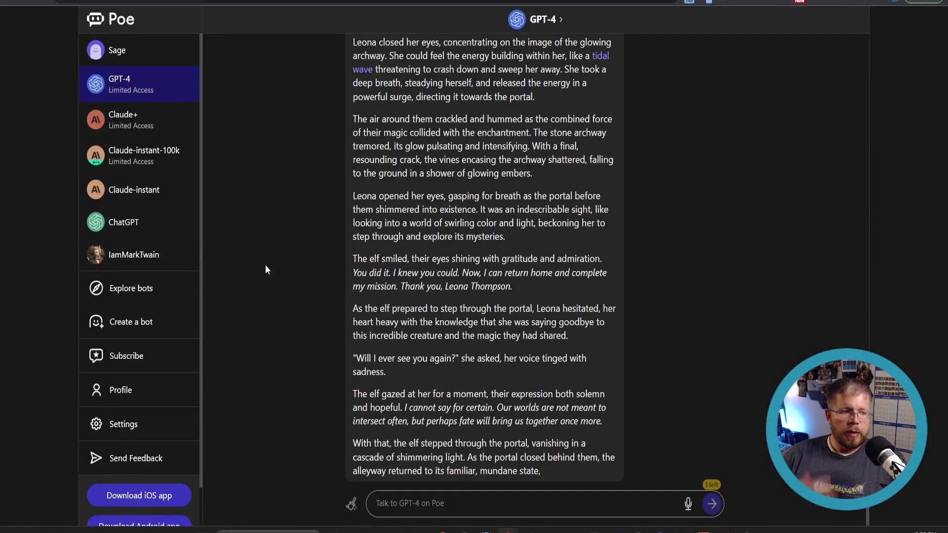
Step: Scroll through GPT-4's Chapter 1 story and select its text
scroll(302, 307, up, 15)
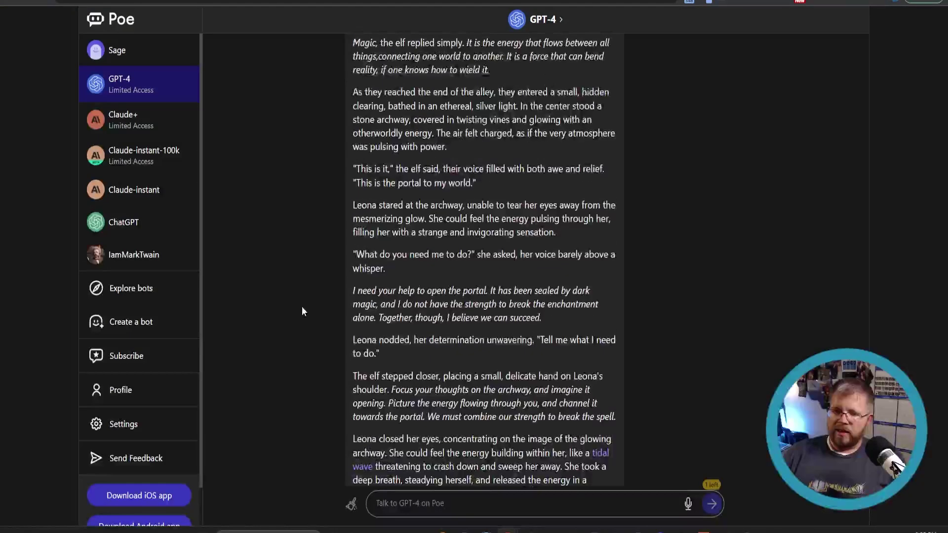
scroll(326, 304, up, 10)
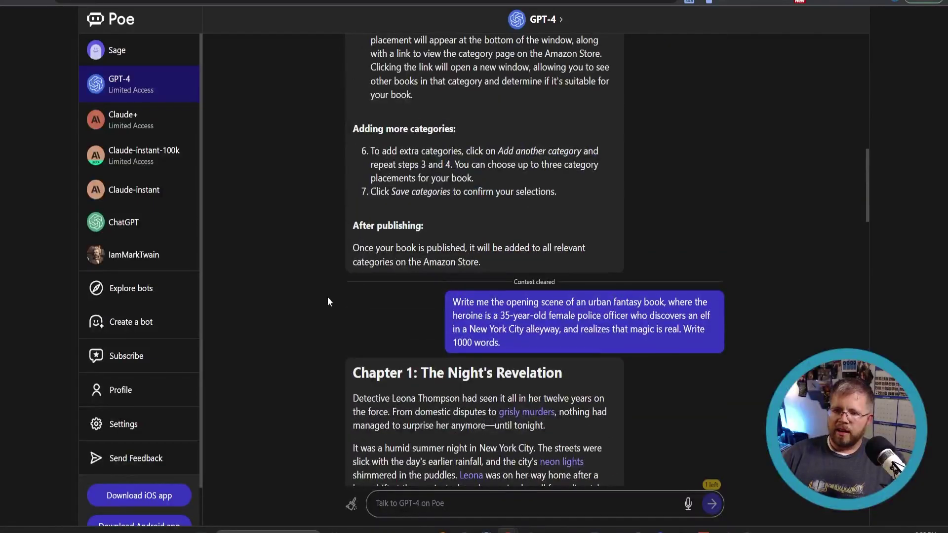
scroll(328, 298, down, 15)
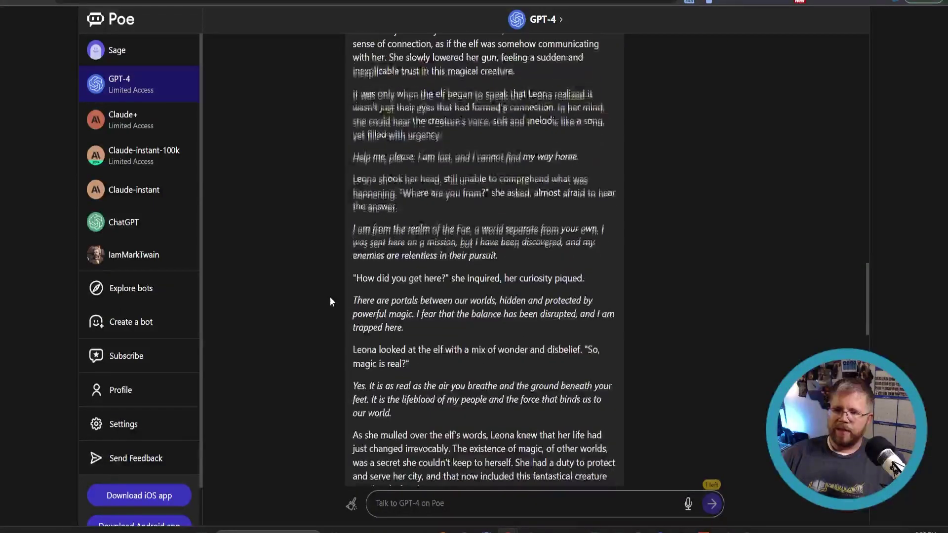
scroll(330, 297, down, 15)
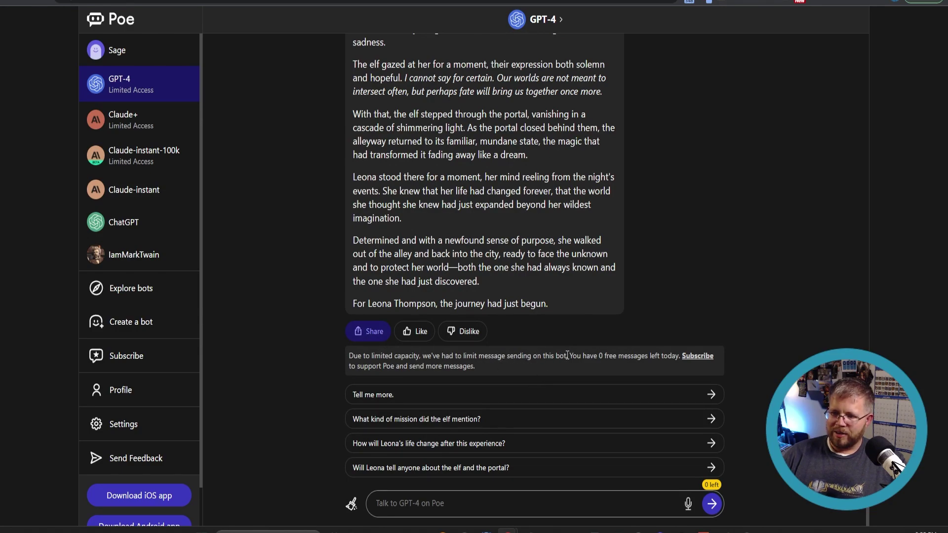
scroll(458, 379, up, 3)
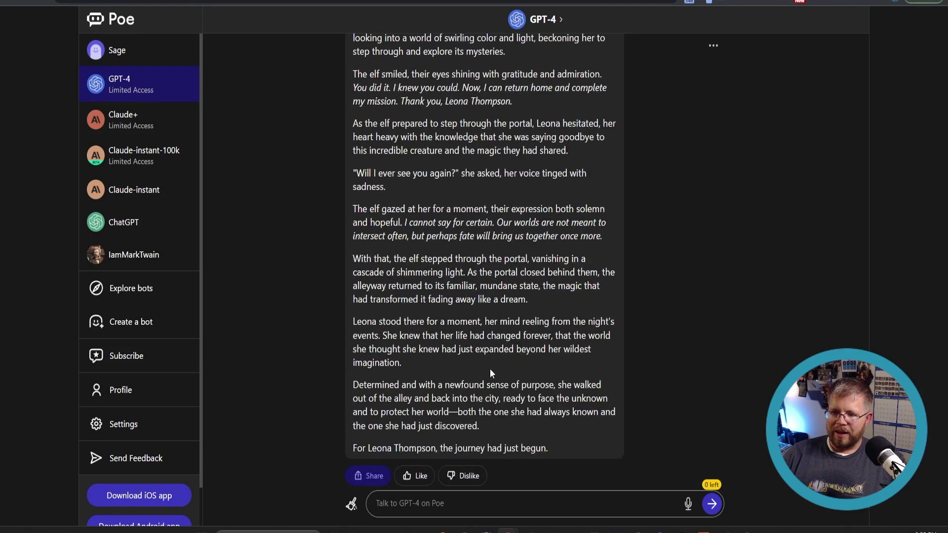
drag(577, 449, 355, 242)
Step: Return to the top of the story, deselect it, and switch to the ChatGPT tab
scroll(392, 251, up, 9)
scroll(393, 250, up, 4)
scroll(387, 255, up, 5)
scroll(386, 254, up, 3)
scroll(386, 253, up, 3)
scroll(385, 253, up, 6)
scroll(386, 253, up, 3)
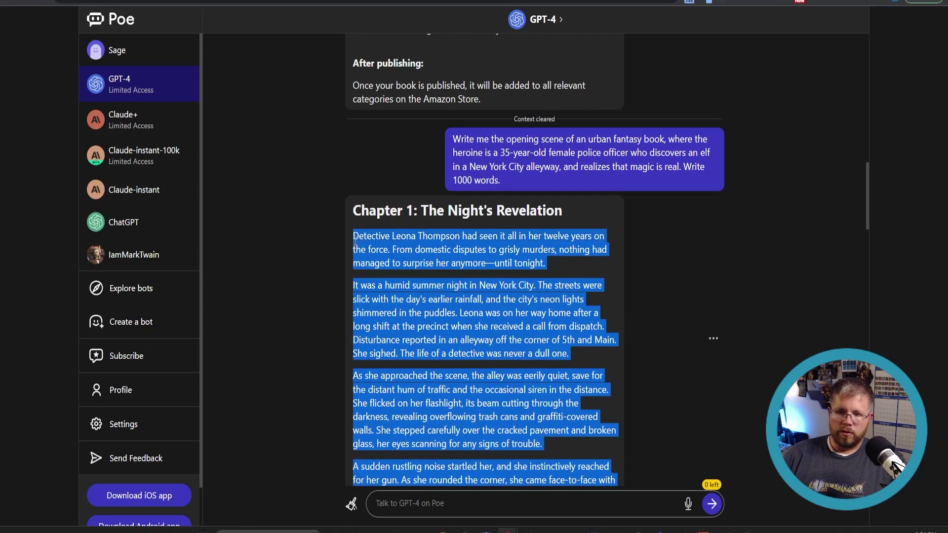
click(290, 266)
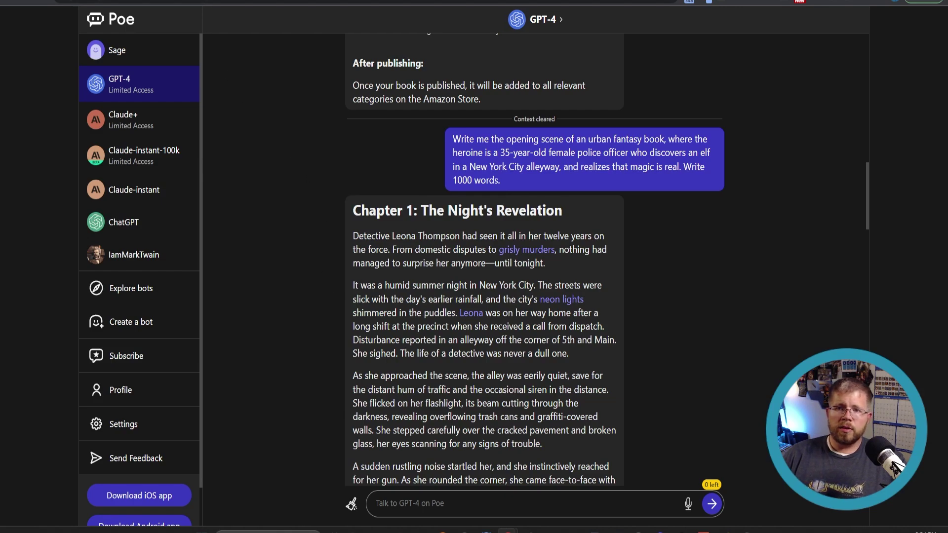
key(ctrl+Tab)
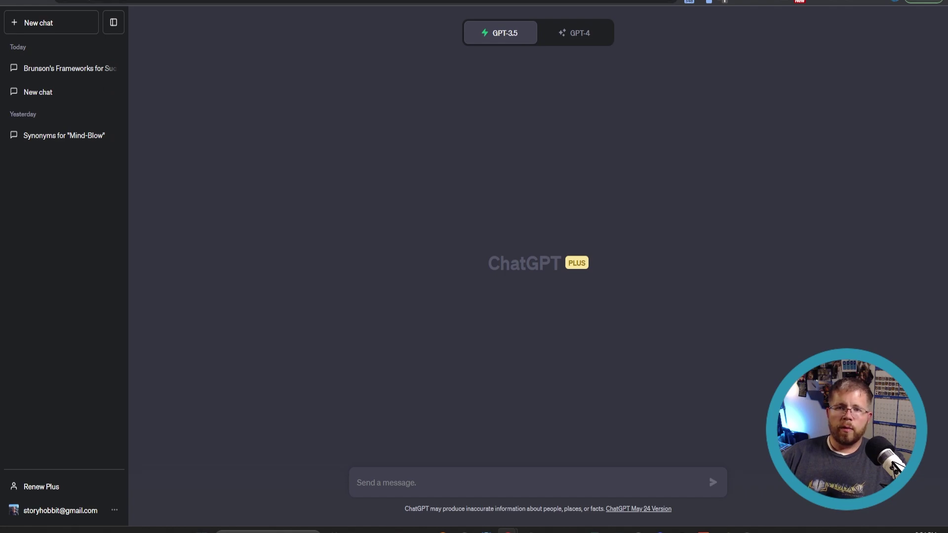
Step: Open a new tab and load sudowrite.com by entering 'sudow' in the address bar
key(ctrl+t)
text(sudow)
key(Return)
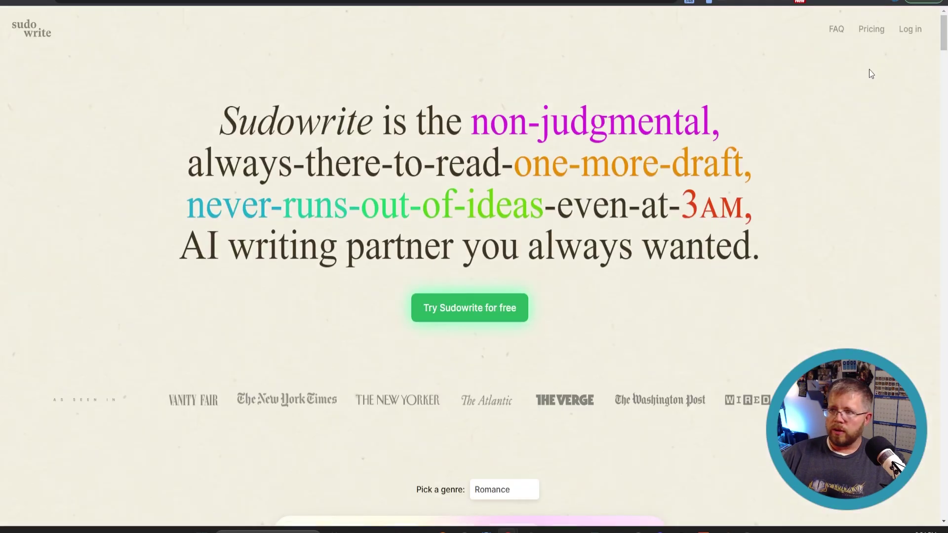
Step: Log in and open the Story Engine for The Omnimancer project
click(909, 31)
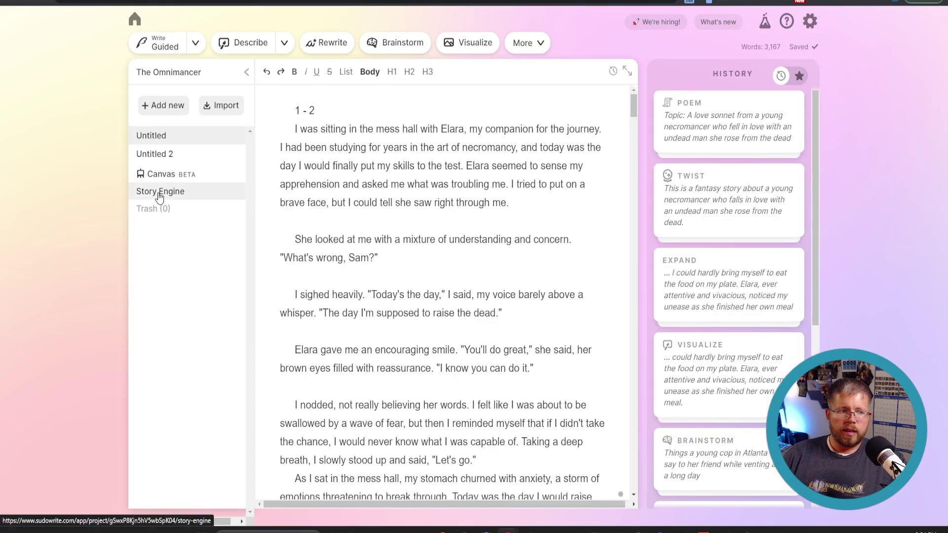
click(158, 192)
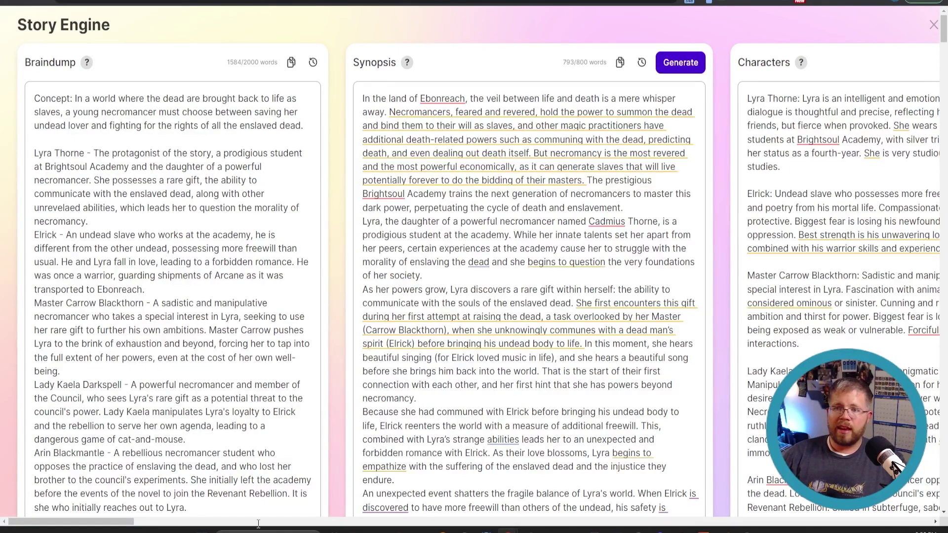
Step: Scroll over to the Characters panel and highlight the character descriptions
drag(81, 525, 174, 524)
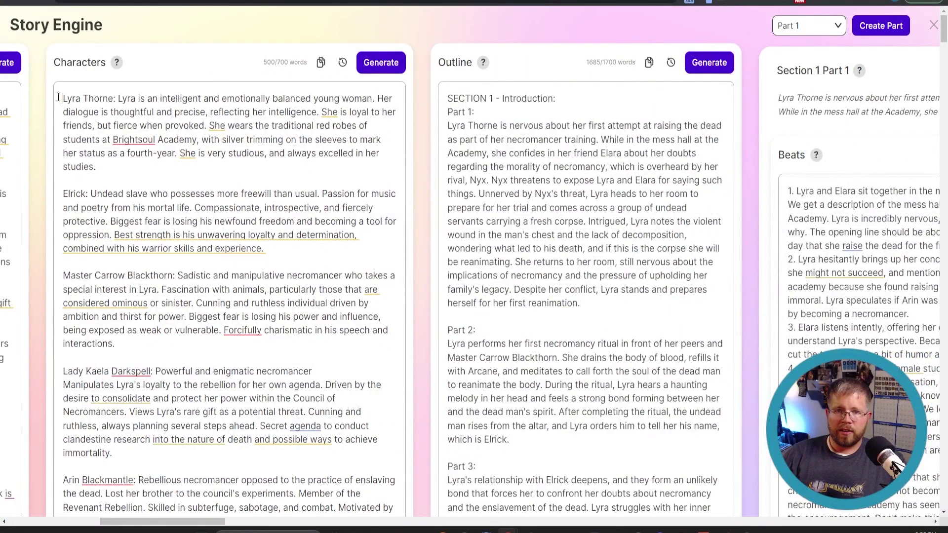
drag(59, 97, 275, 494)
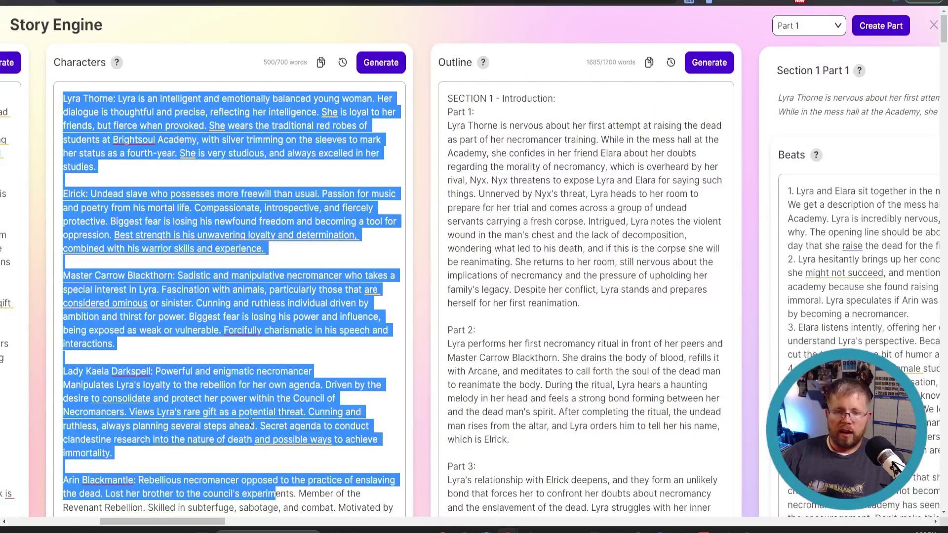
click(240, 439)
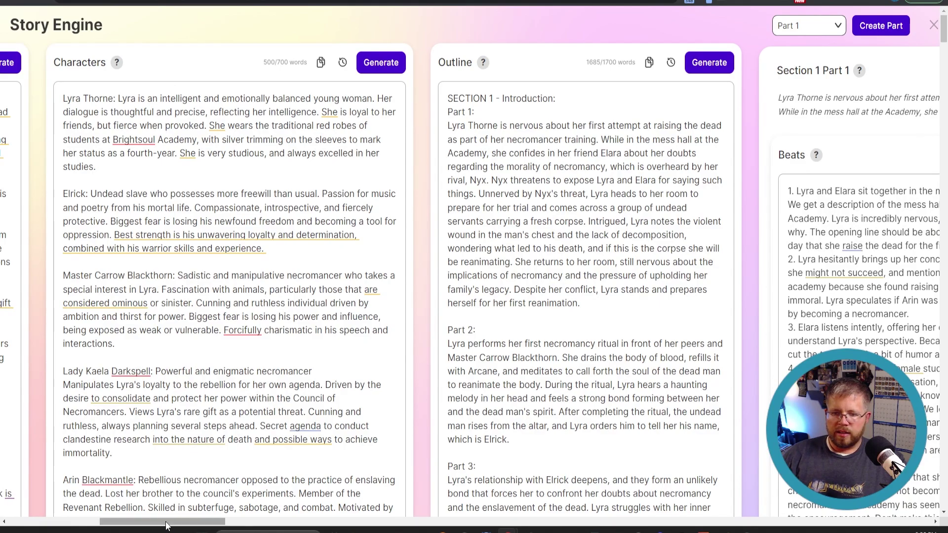
Step: Highlight the Part 1 and Part 2 outline text, then continue across the beats to Section 1 Parts 3 and 4
drag(166, 524, 201, 525)
drag(253, 439, 190, 123)
click(266, 224)
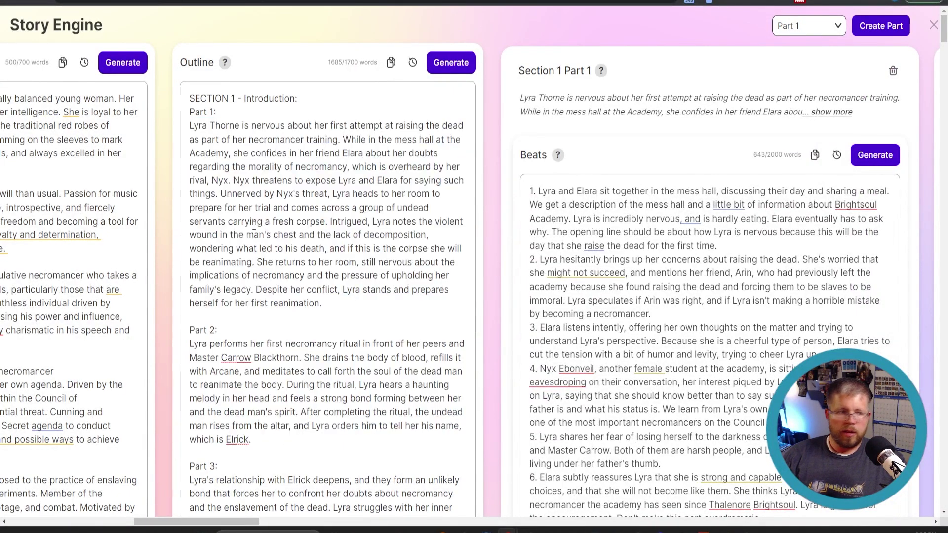
drag(237, 524, 287, 525)
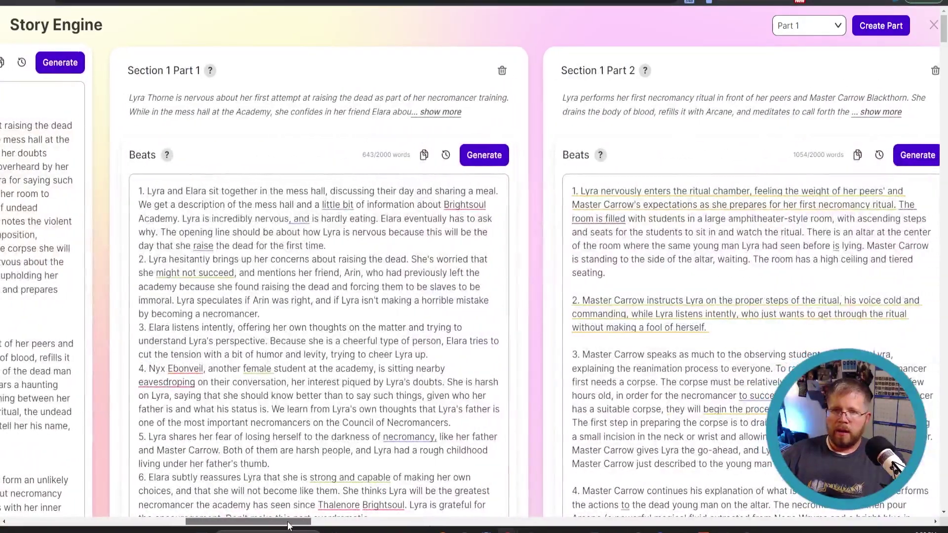
scroll(276, 524, down, 4)
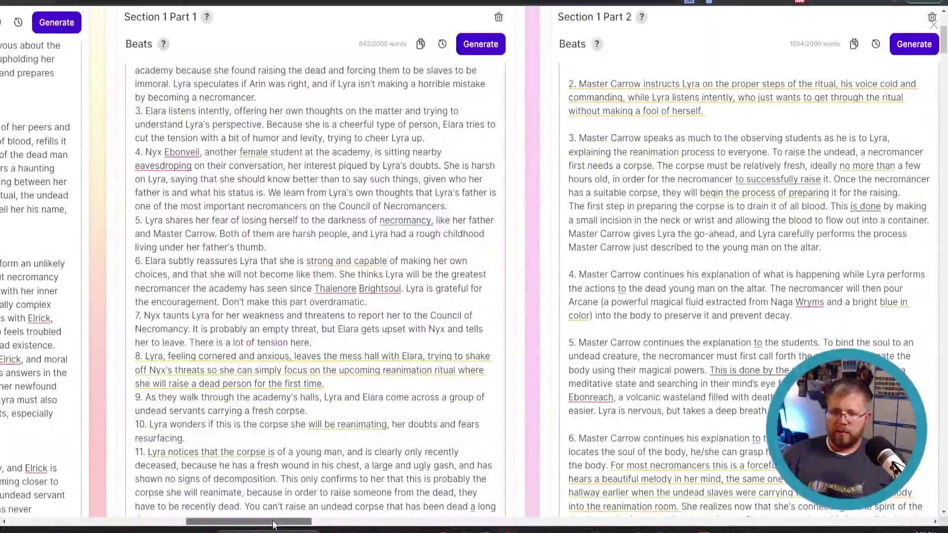
drag(273, 524, 405, 525)
Step: Highlight passages of the Section 1 Part 3 prose, then scroll down through Parts 3 and 4
scroll(302, 452, down, 15)
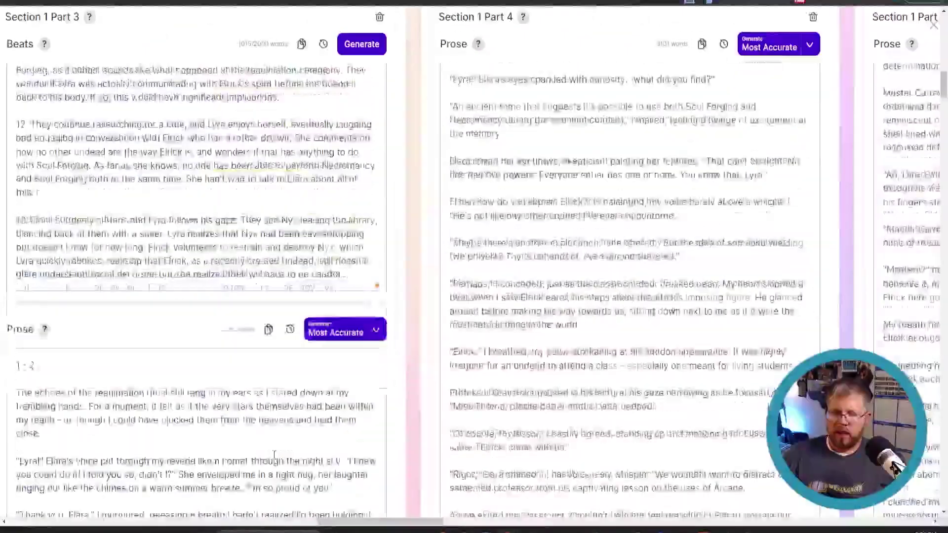
drag(57, 174, 231, 189)
drag(88, 216, 232, 463)
click(230, 462)
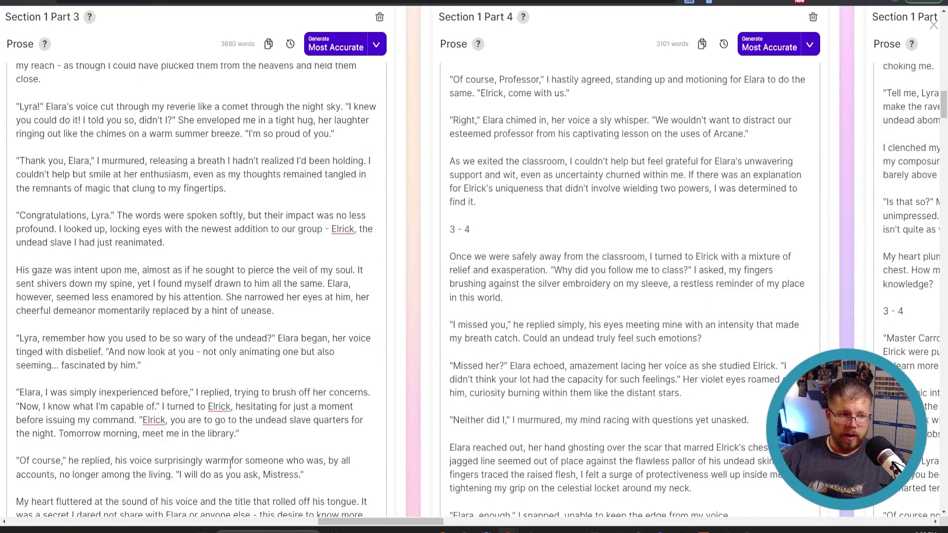
scroll(167, 335, down, 5)
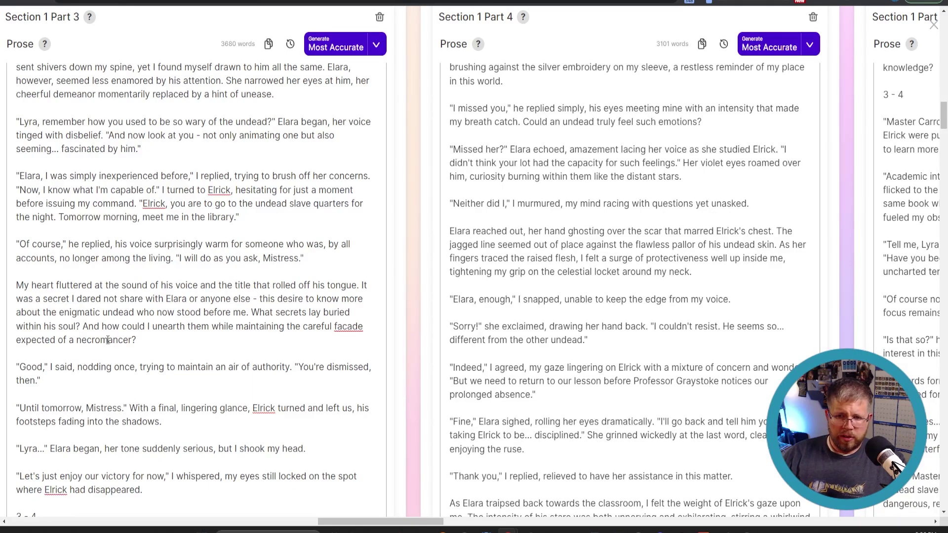
scroll(84, 258, down, 8)
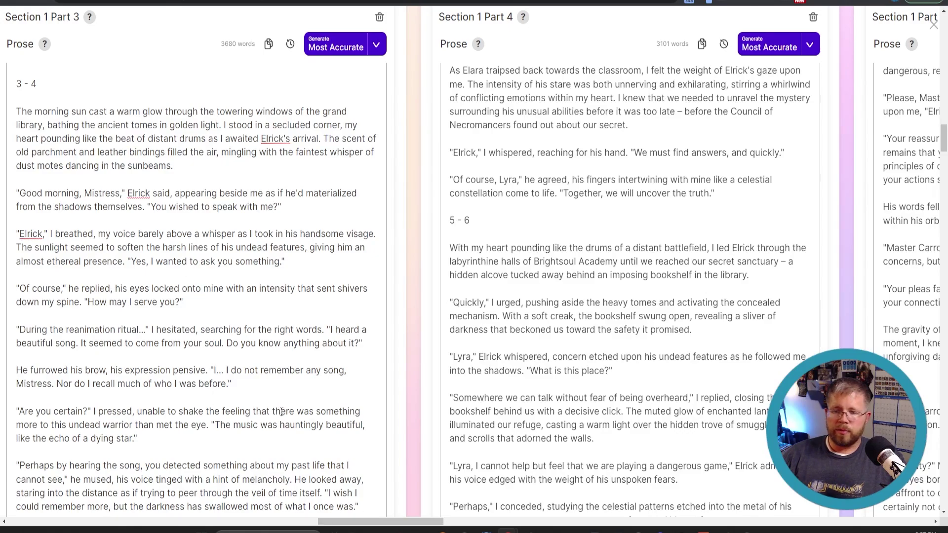
Step: Scroll the Story Engine back to its start at the Braindump panel
drag(363, 522, 53, 500)
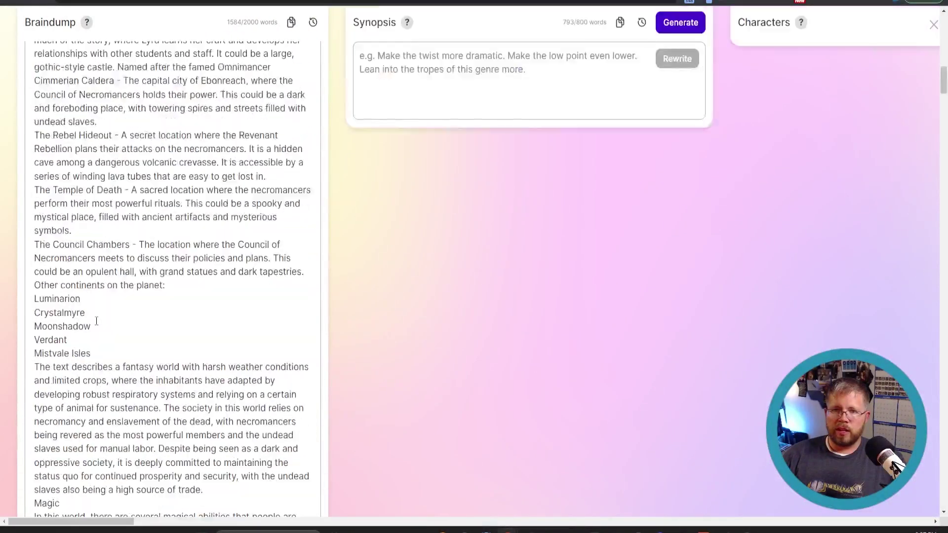